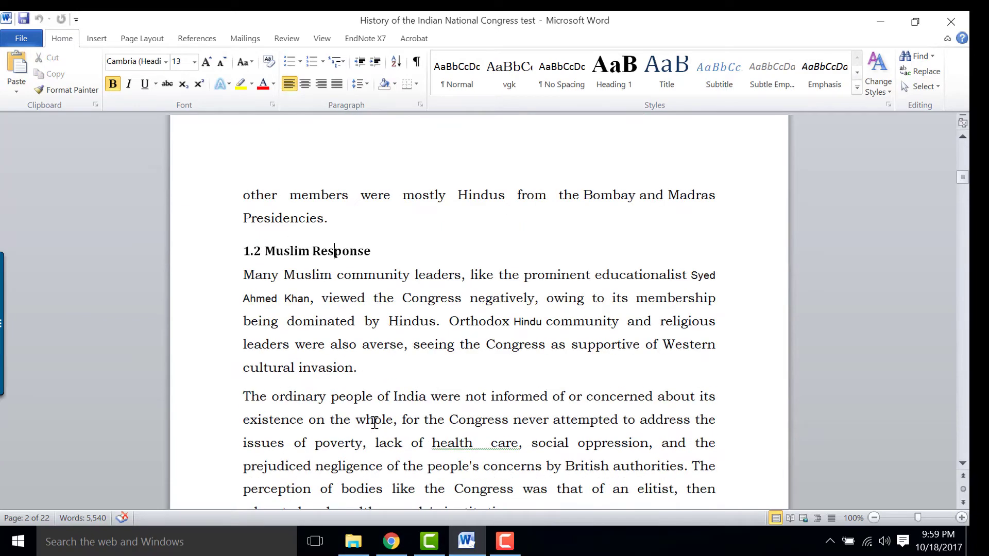
Look through the document's numbered section headings, down to 1.4.1 Kheda, and return to the beginning.
left_click(370, 327)
scroll(375, 408, "down", 13)
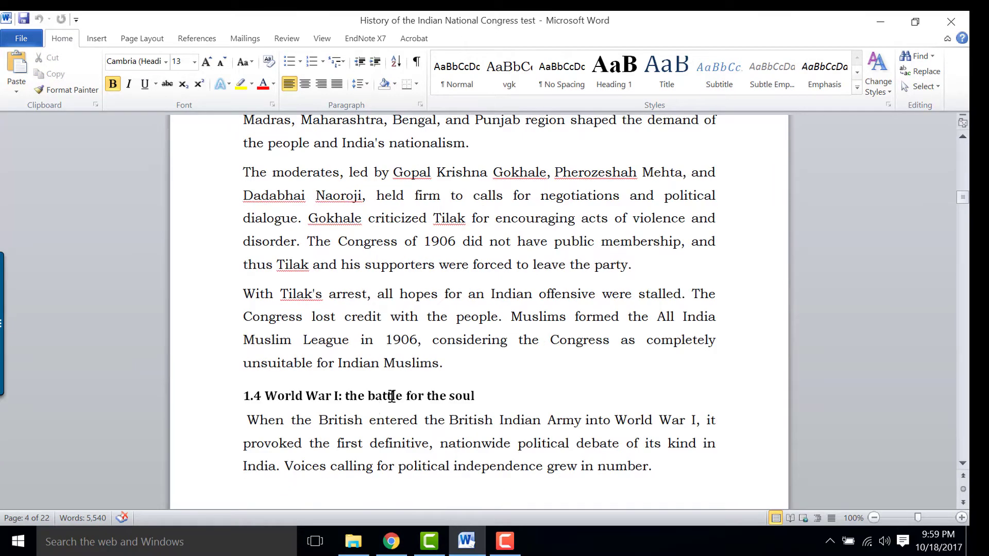
scroll(356, 438, "down", 11)
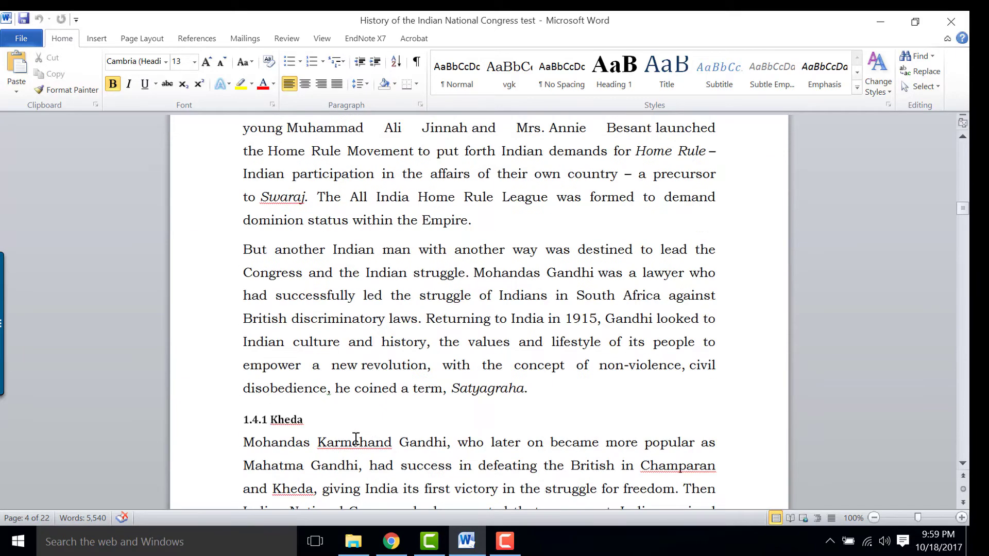
left_click_drag(294, 428, 298, 428)
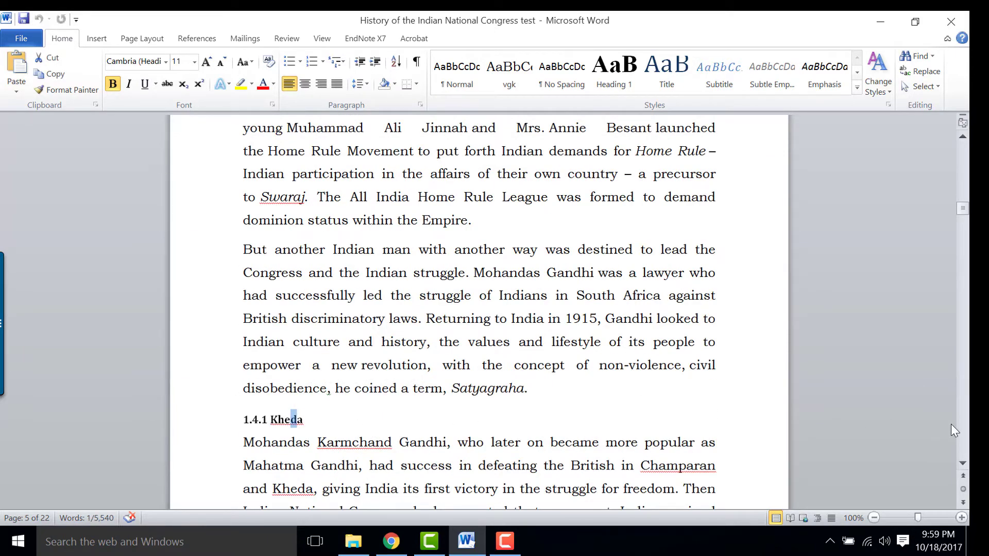
scroll(639, 437, "up", 7)
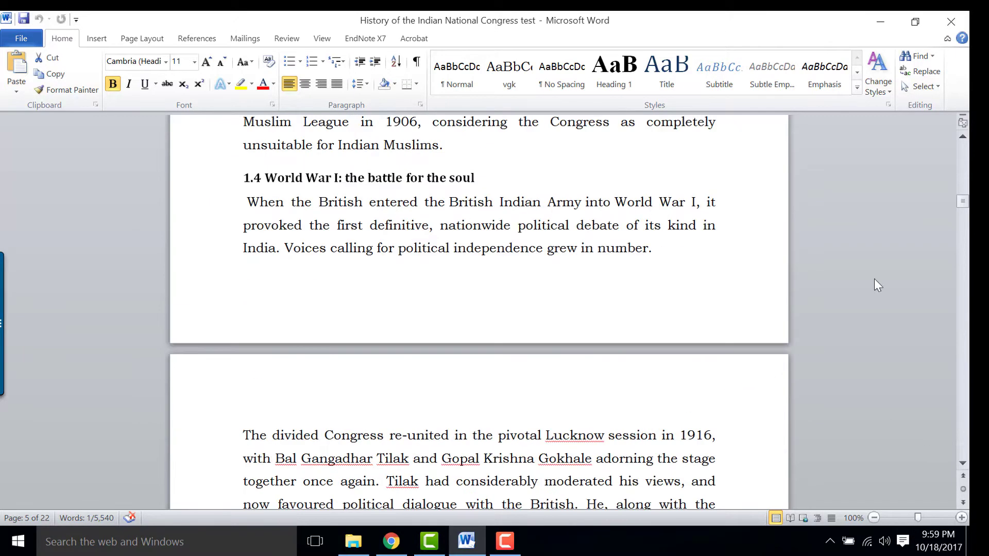
left_click_drag(961, 202, 961, 149)
Insert a Next Page section break before the title "History of the Indian National Congress" and check the blank page ahead of it.
left_click(272, 214)
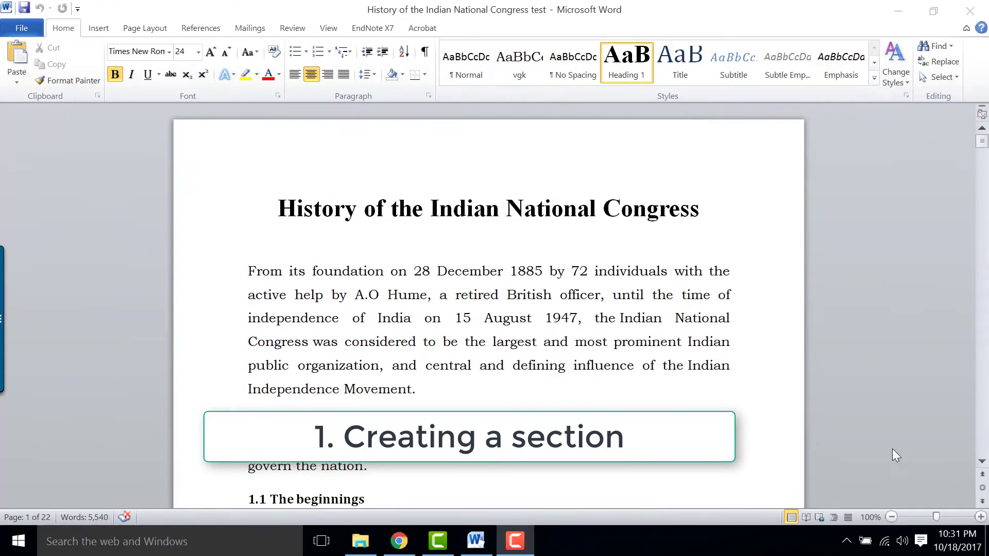
left_click(276, 232)
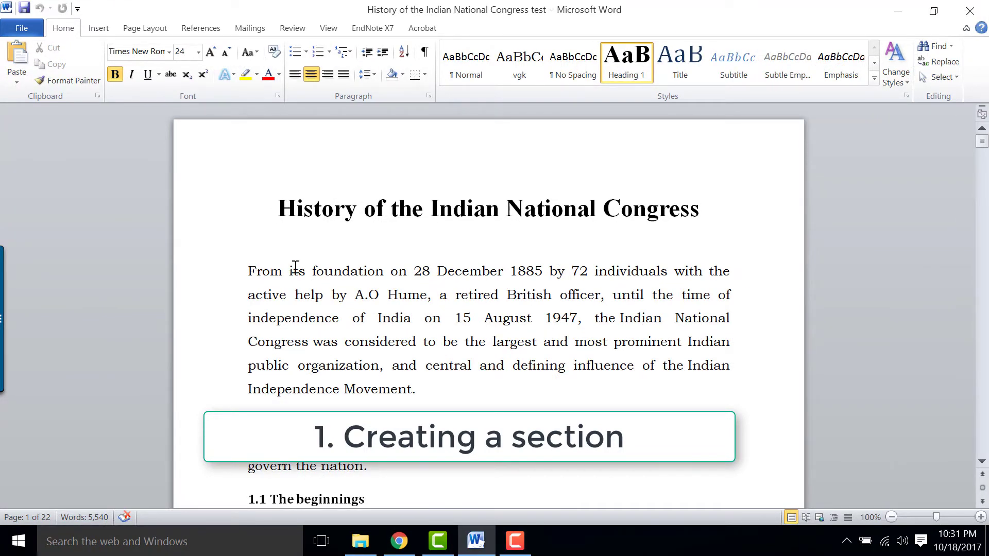
left_click(147, 28)
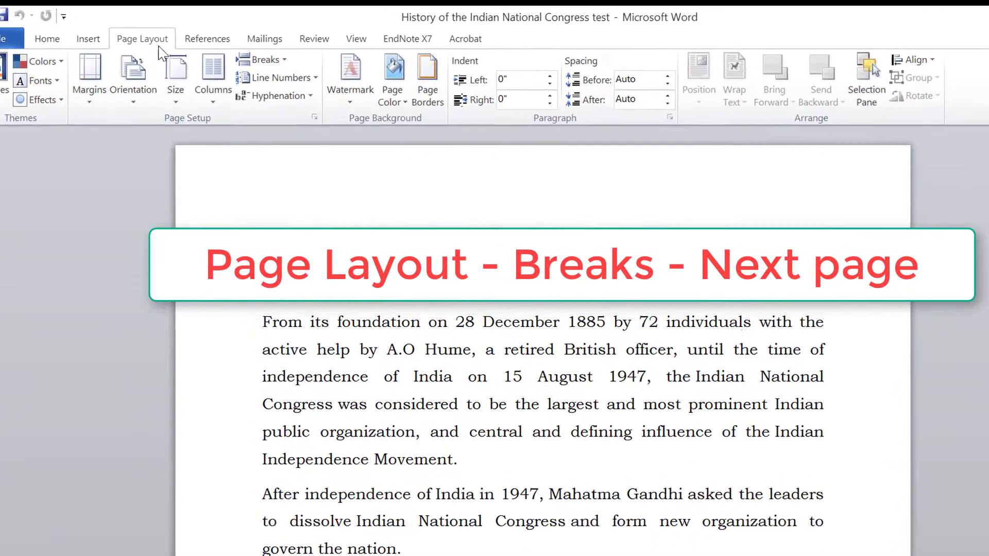
left_click(283, 59)
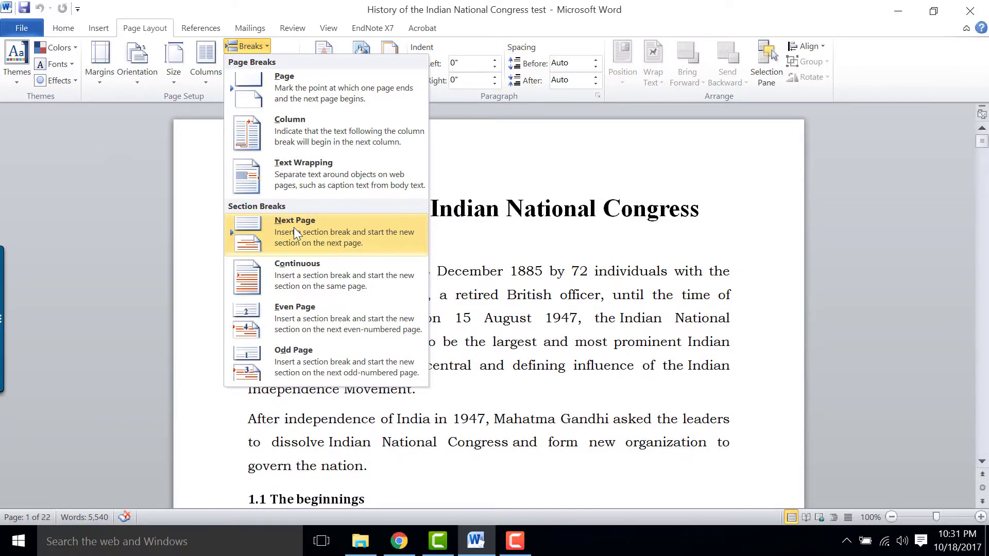
left_click(294, 228)
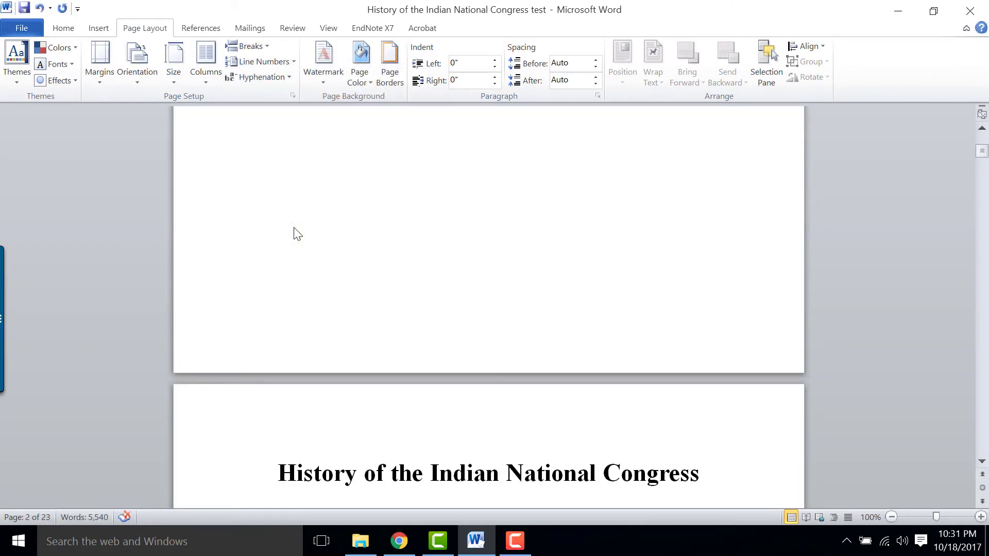
scroll(294, 231, "up", 3)
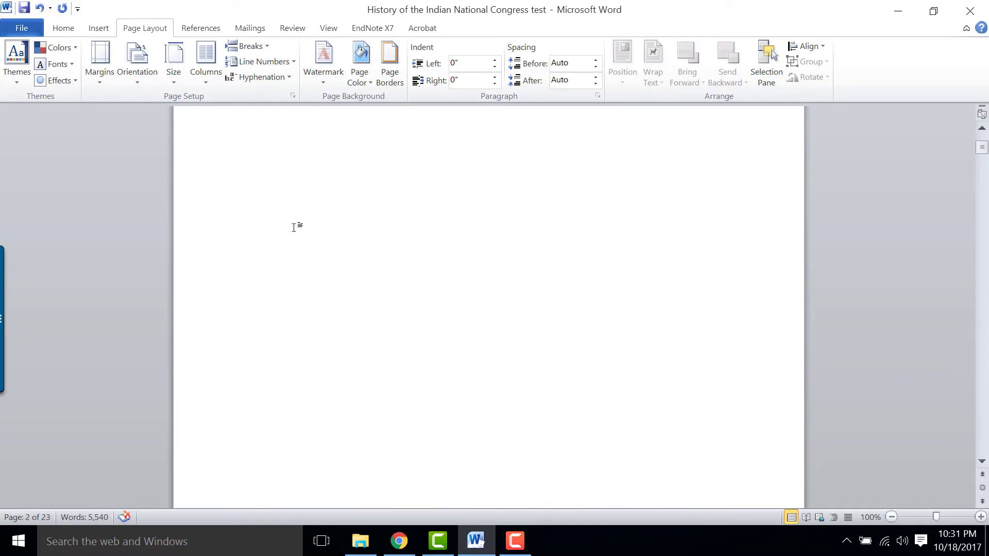
scroll(294, 227, "up", 1)
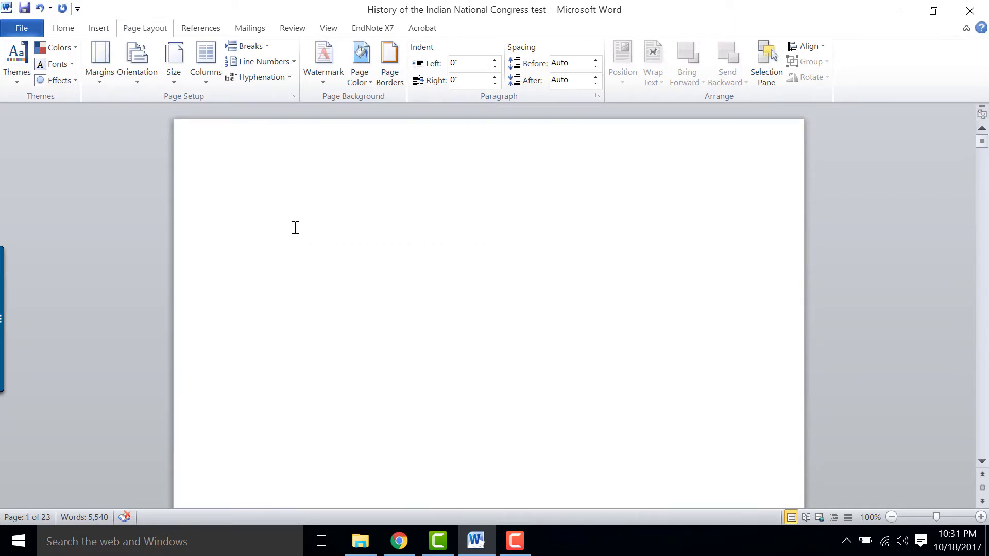
scroll(294, 227, "down", 1)
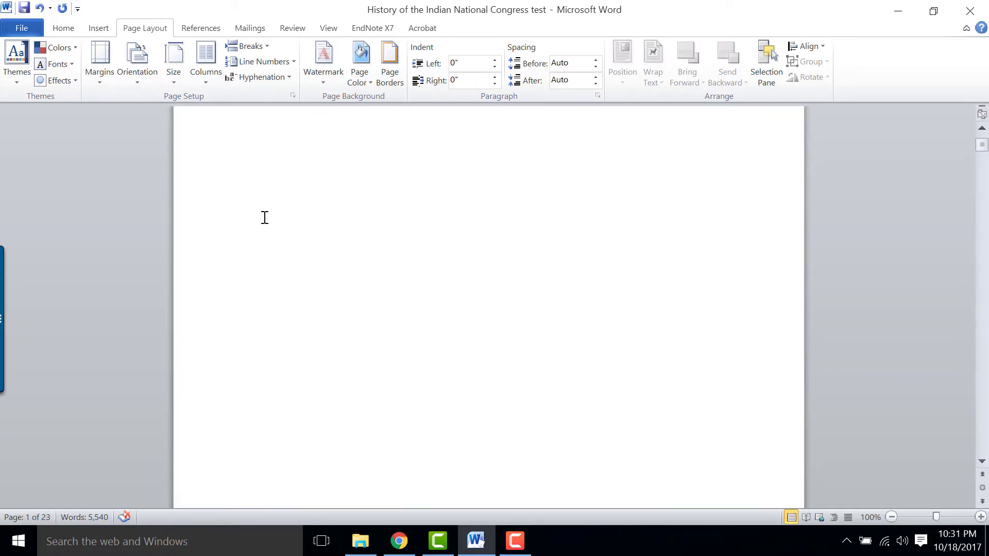
scroll(264, 222, "down", 5)
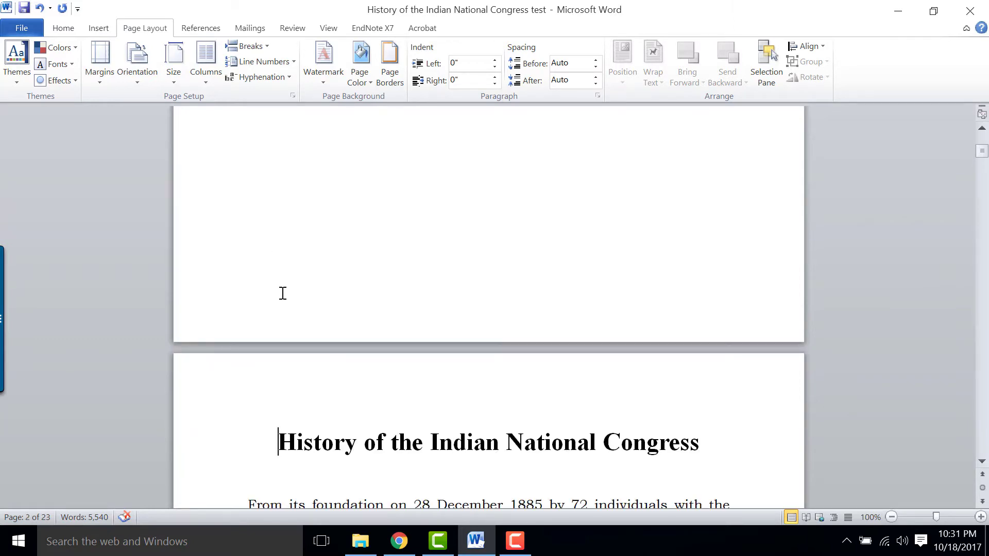
Open the header of the title page to view the section labels, and return to the body text.
double_click(291, 406)
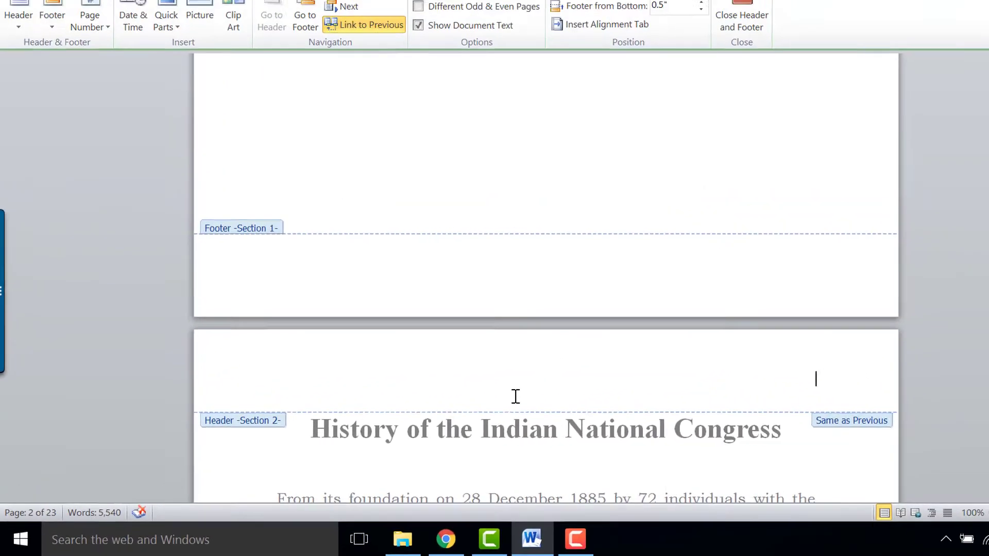
scroll(515, 397, "down", 1)
double_click(515, 397)
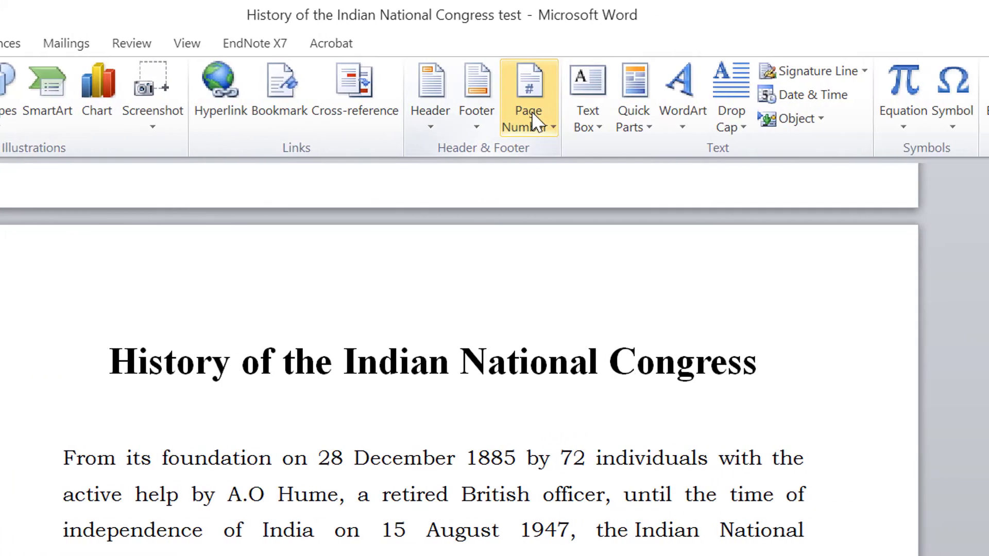
Insert page numbers at the top of the page in the Plain Number 3 style and review the numbered pages.
left_click(533, 115)
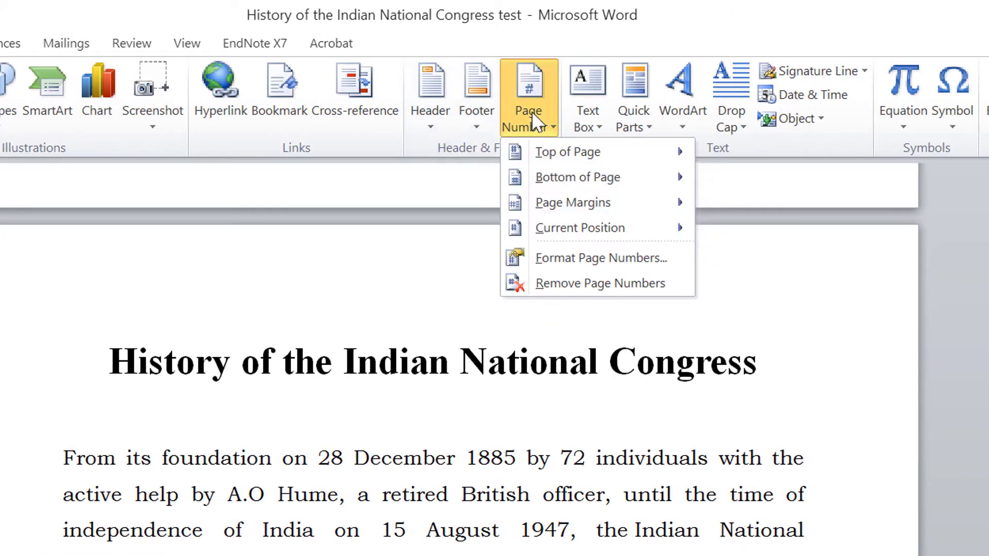
mouse_move(543, 154)
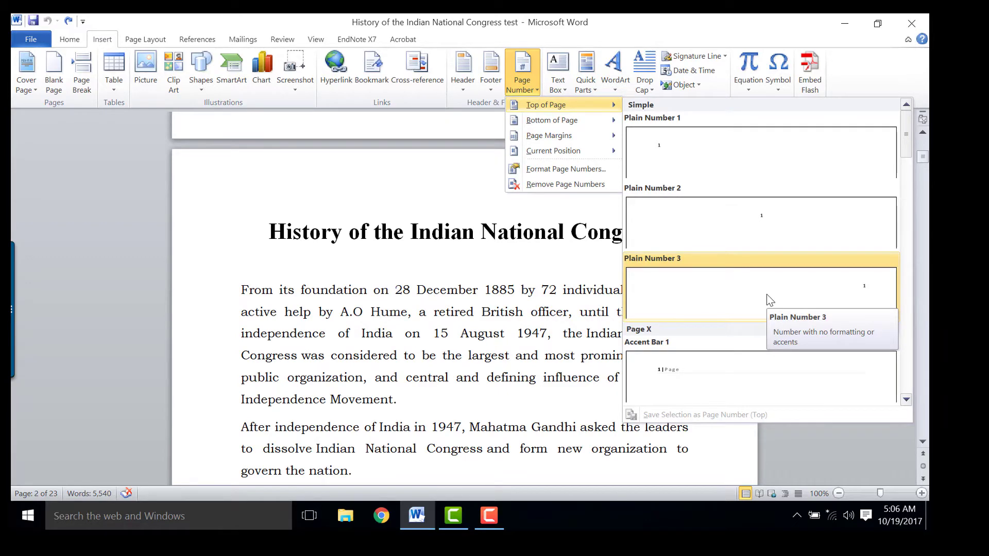
left_click(769, 300)
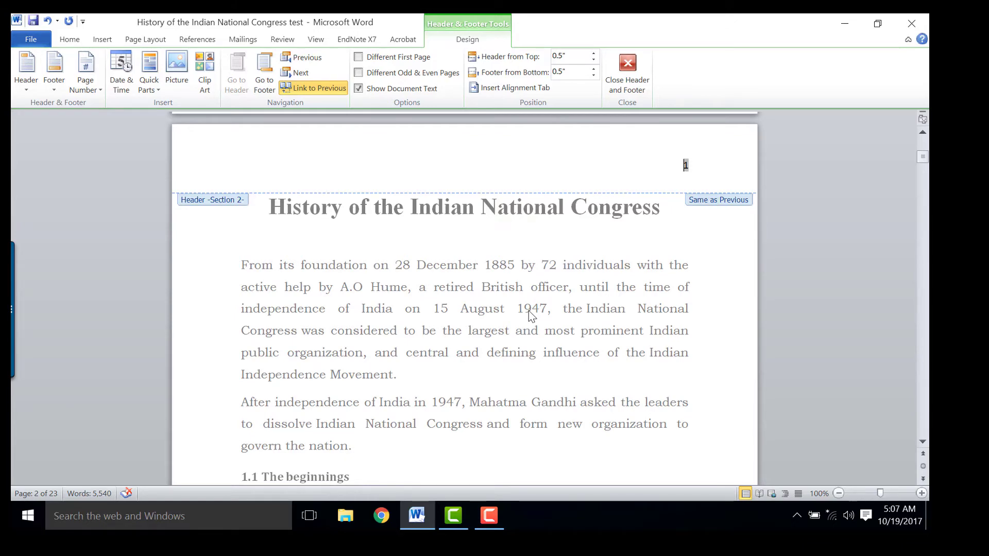
scroll(531, 316, "down", 8)
scroll(528, 310, "down", 2)
scroll(528, 310, "up", 10)
scroll(530, 313, "up", 15)
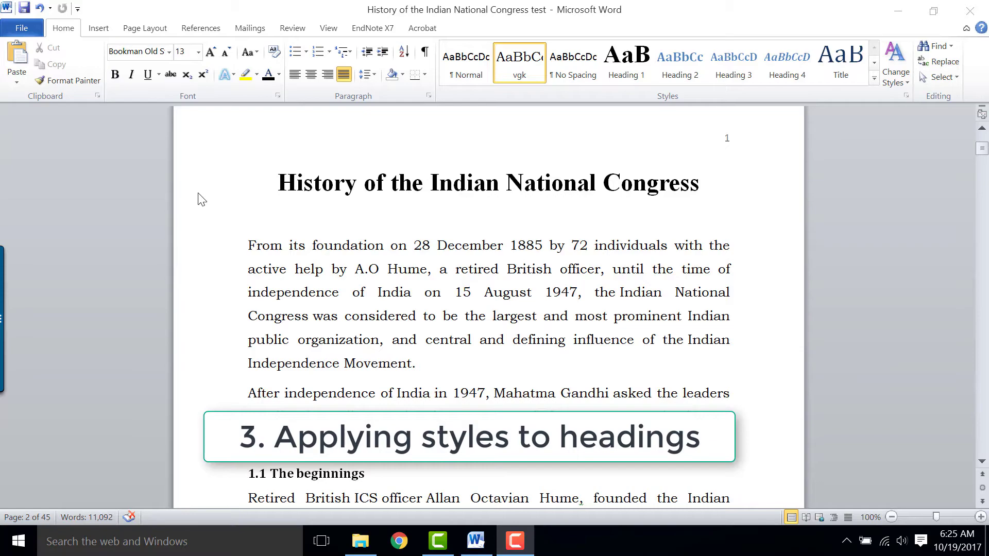
Apply the Heading 1 style to the document title and the Heading 2 style to "1.1 The beginnings".
left_click(207, 190)
key("ctrl+alt+1")
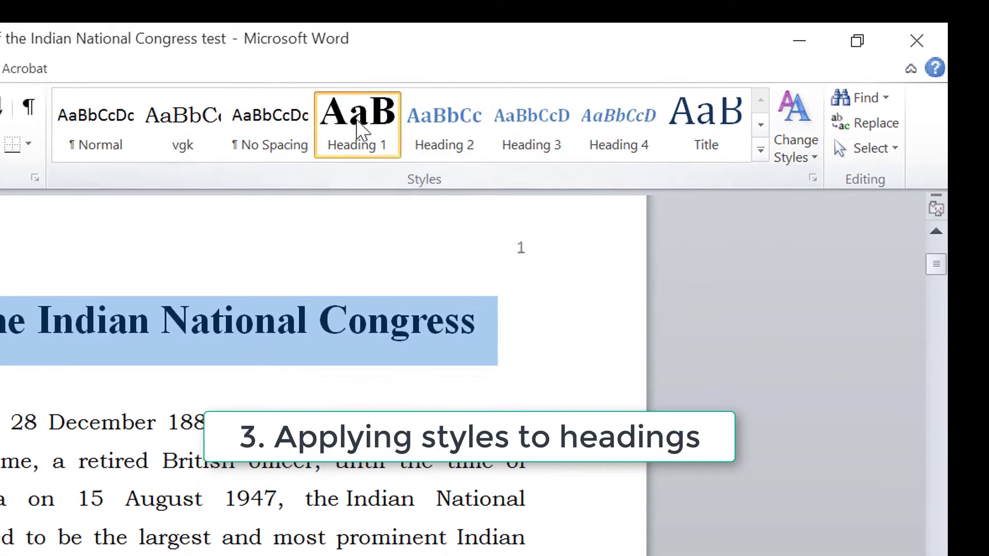
left_click(367, 122)
scroll(329, 371, "down", 2)
left_click(207, 403)
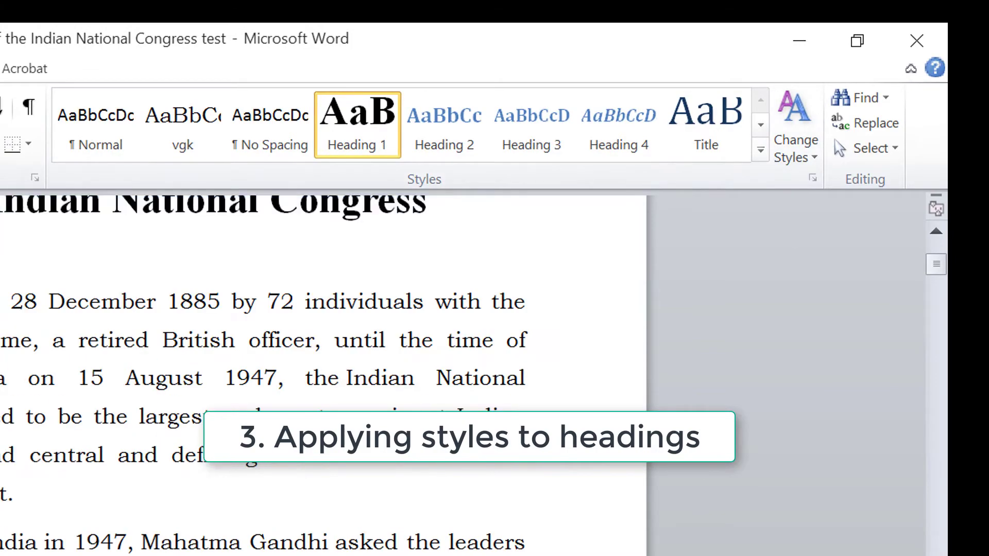
left_click(444, 124)
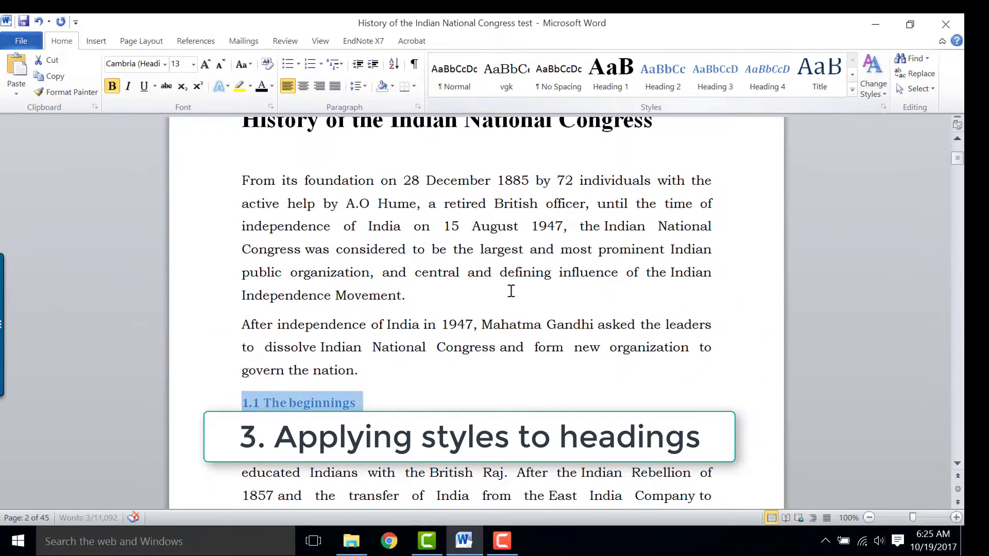
Apply the Heading 2 style to the subheading "1.1.2 Rise of Indian nationalism".
scroll(511, 291, "down", 13)
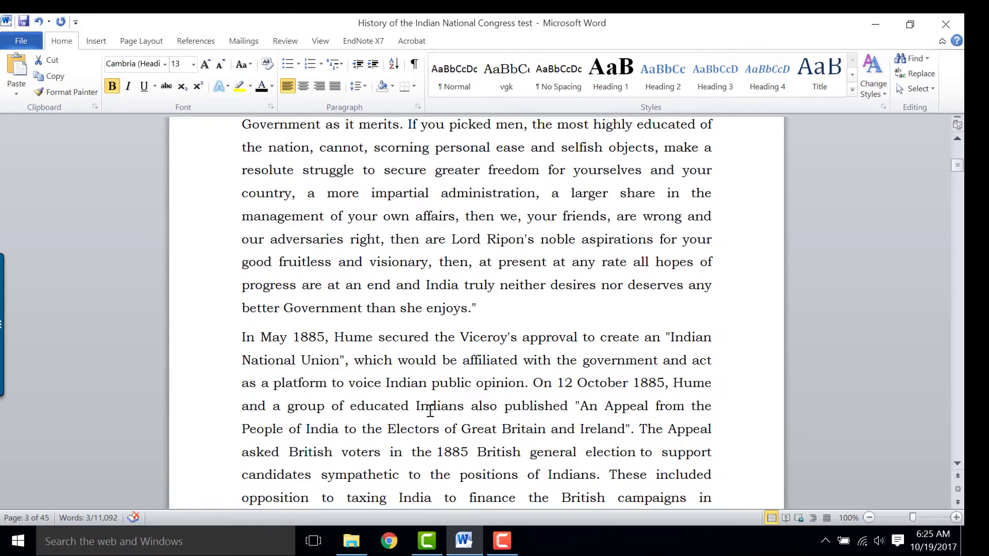
scroll(430, 411, "down", 8)
left_click(199, 377)
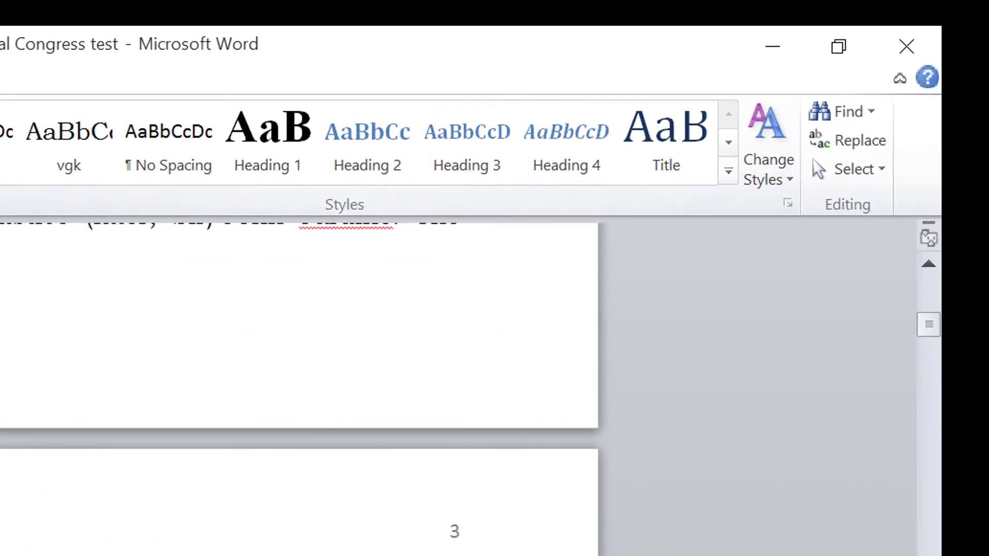
scroll(488, 309, "down", 5)
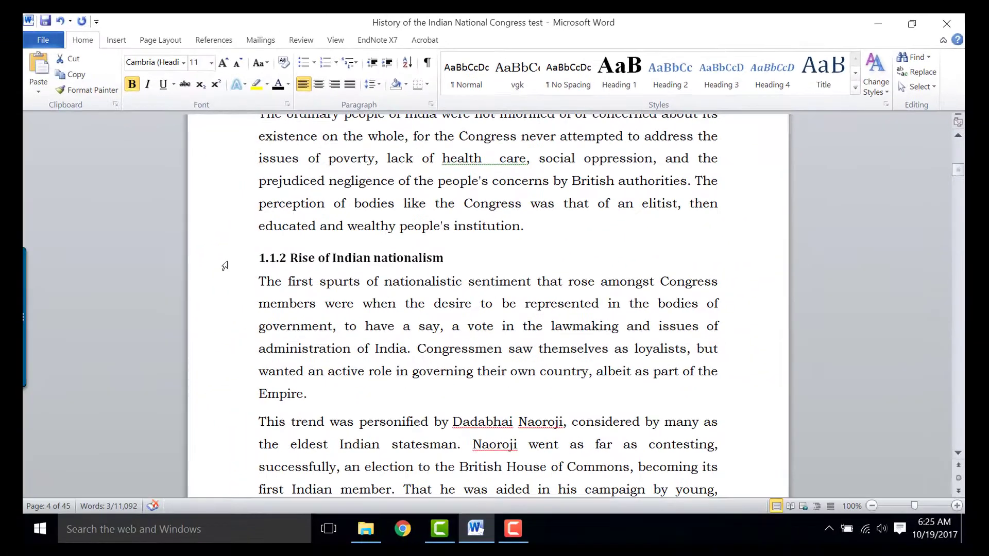
left_click(224, 260)
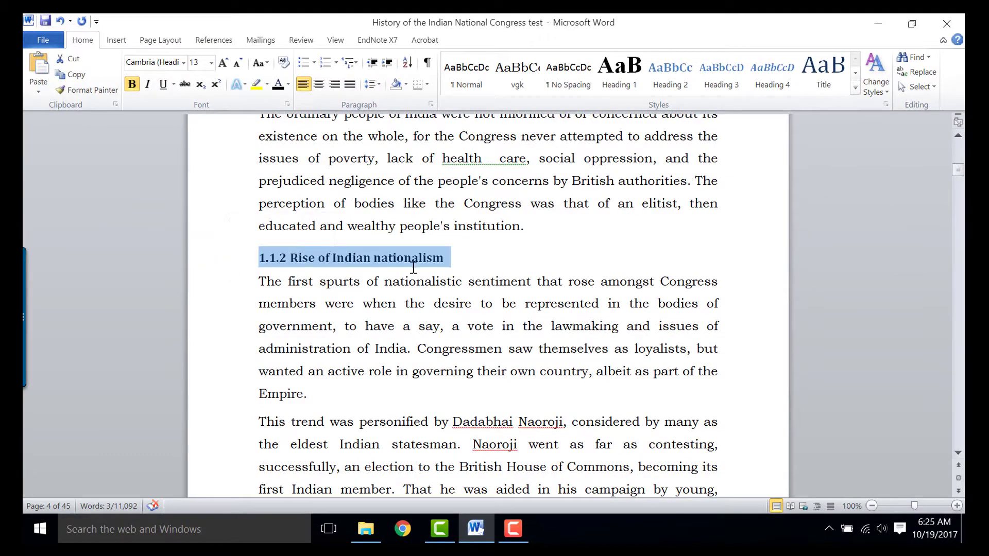
left_click(670, 69)
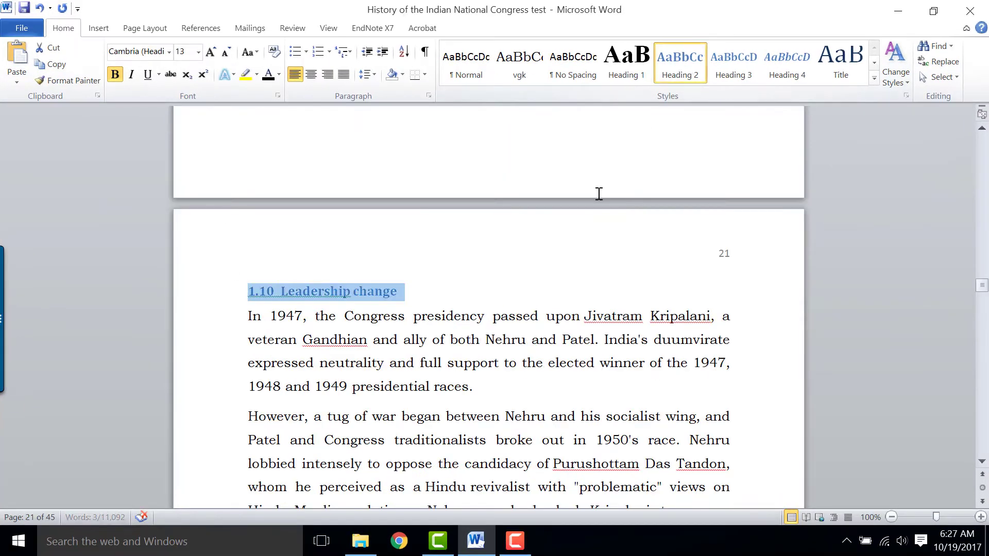
Apply the Heading 2 style to the "1.11 Conclusion" and "References" headings at the end of the text.
scroll(524, 415, "down", 6)
left_click(216, 318)
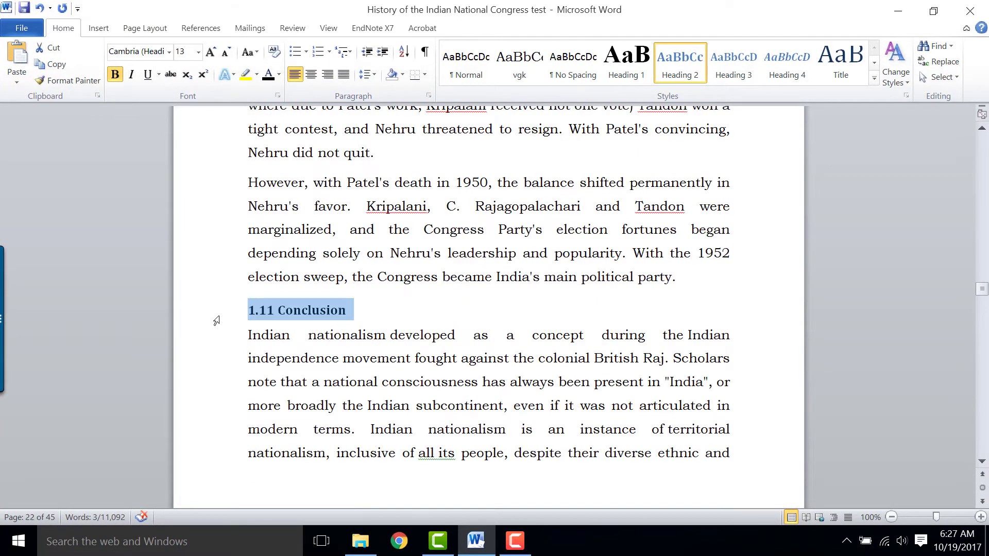
left_click(678, 63)
scroll(512, 412, "down", 6)
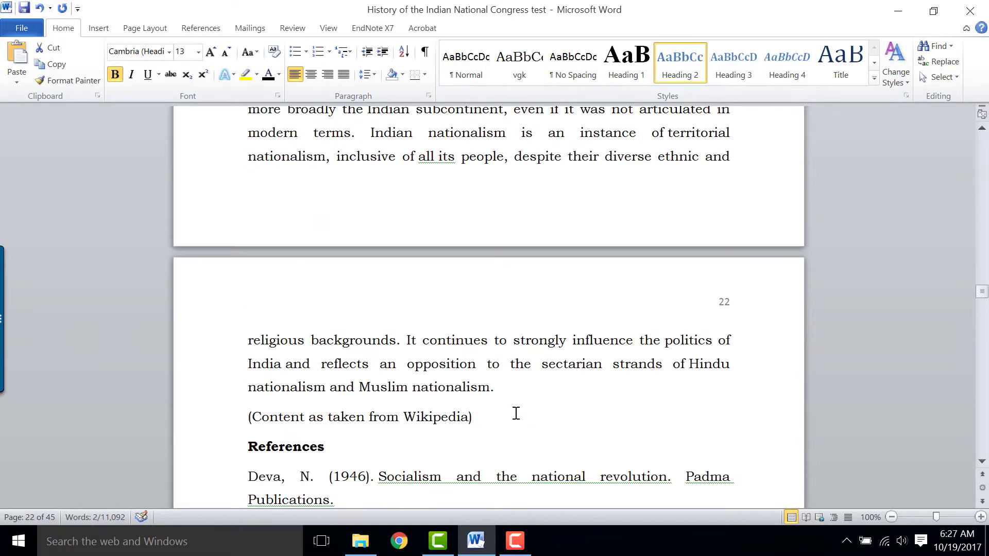
left_click(221, 297)
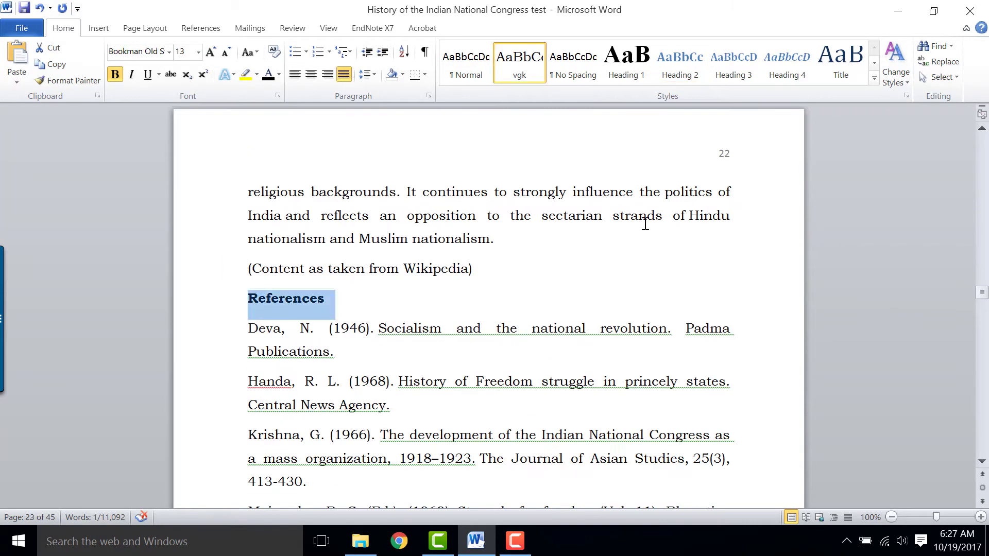
left_click(685, 77)
left_click(606, 407)
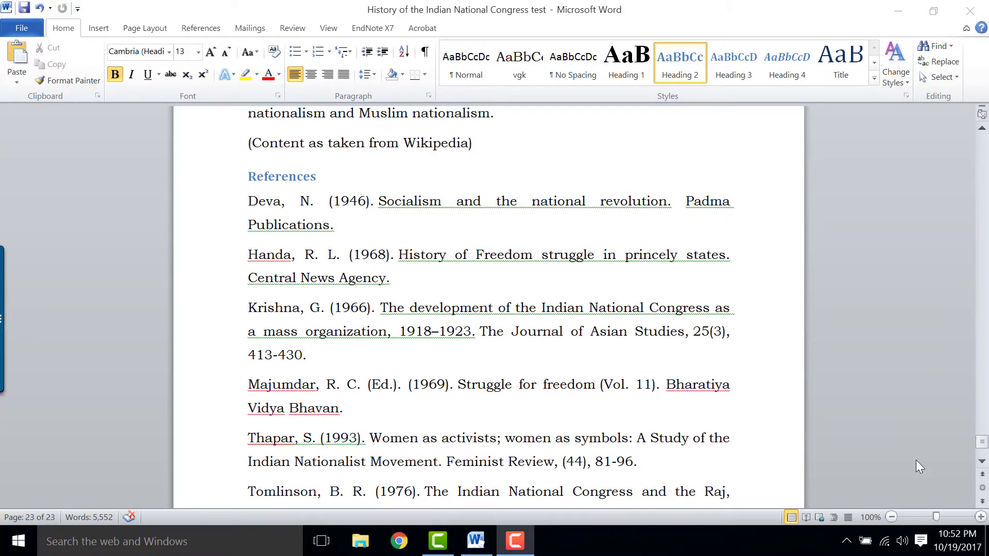
Insert an Automatic Table 1 table of contents on the blank first page.
left_click_drag(980, 444, 981, 140)
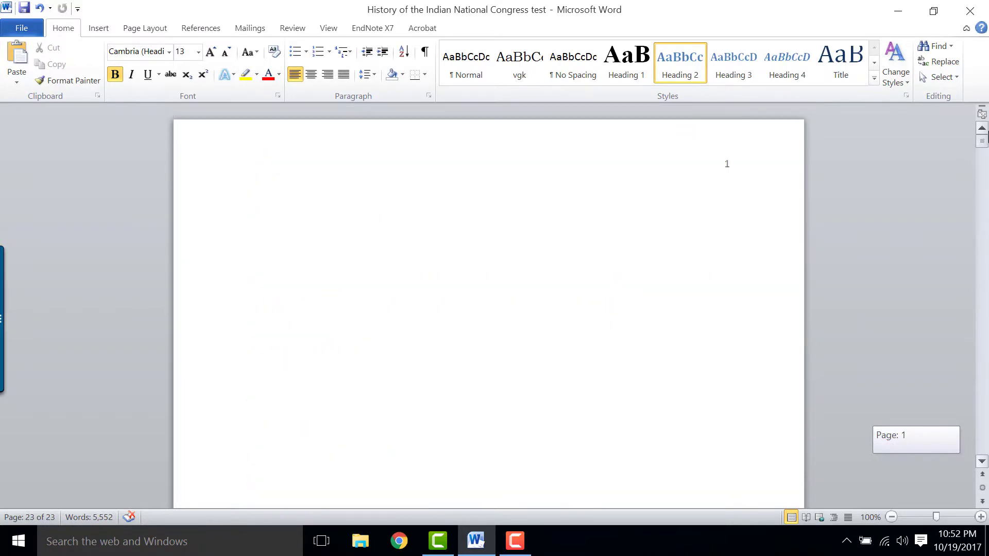
left_click(279, 202)
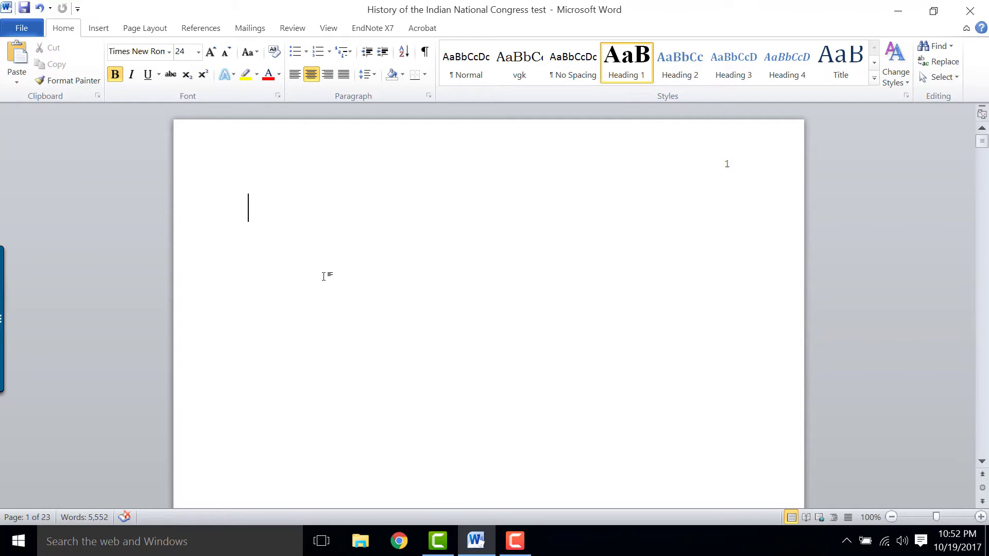
left_click(199, 29)
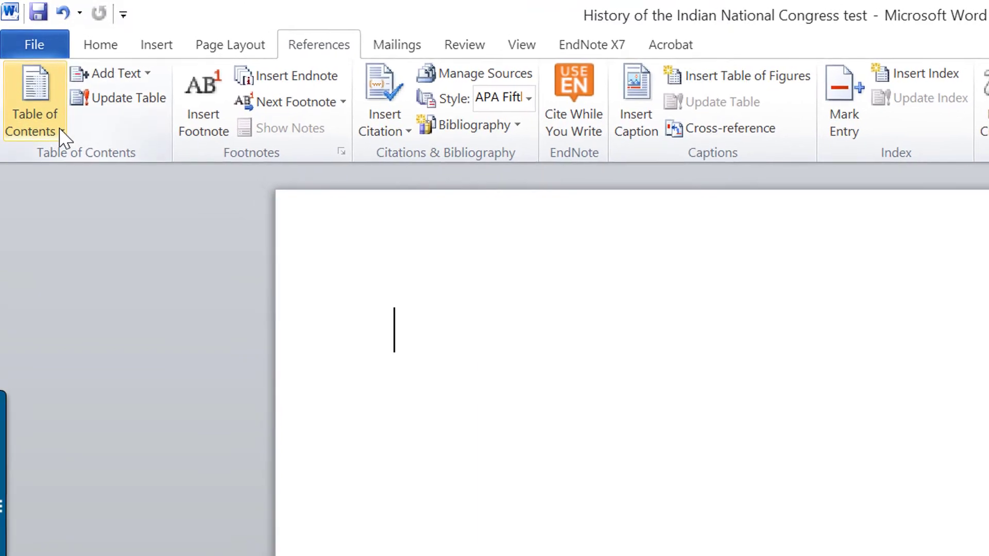
left_click(61, 132)
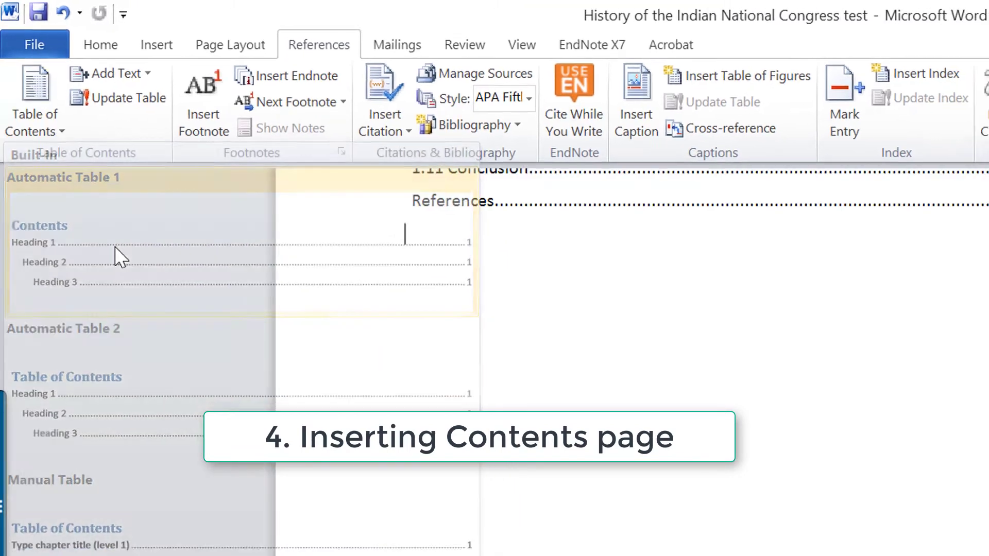
Examine the entries and page numbers in the table of contents and the start of the body text.
left_click(124, 272)
scroll(356, 298, "up", 10)
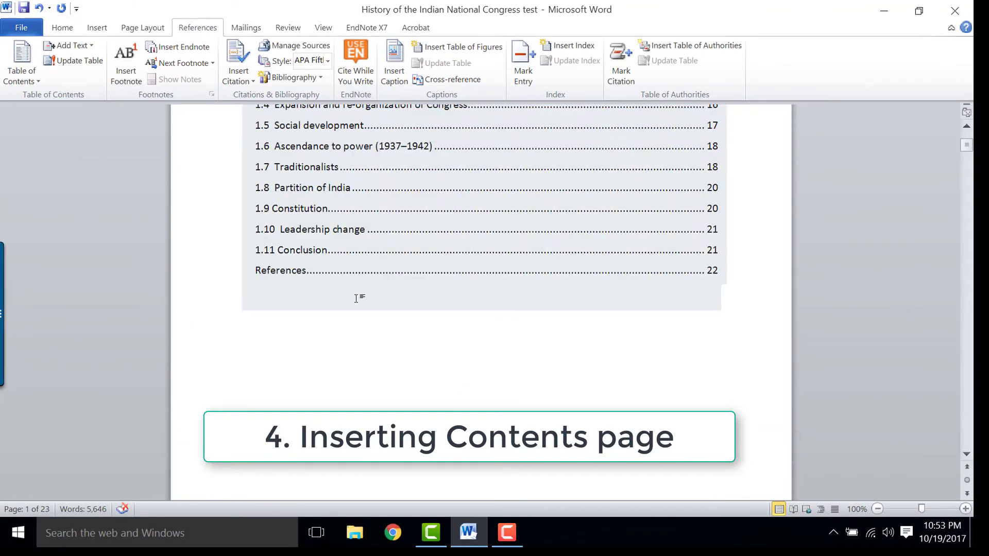
scroll(356, 299, "up", 5)
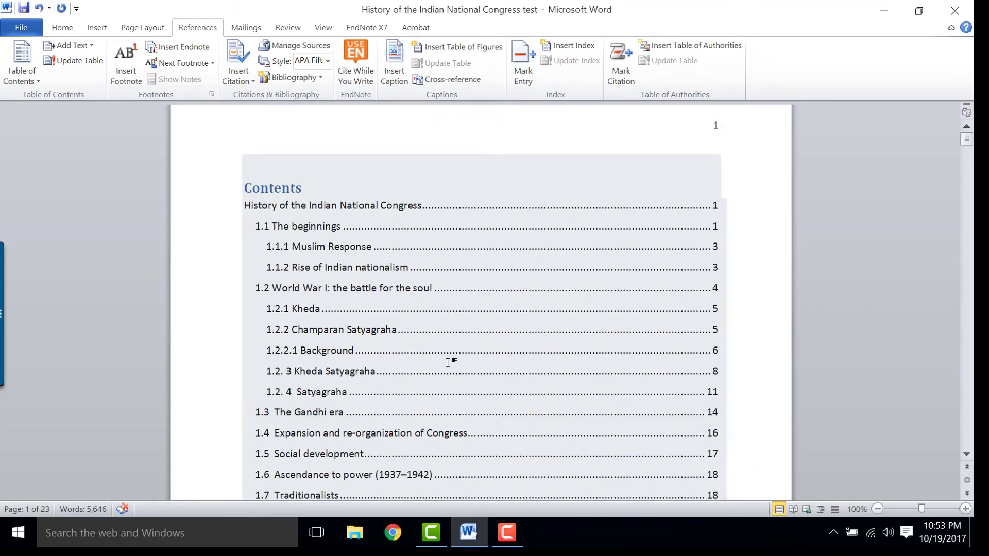
left_click(513, 531)
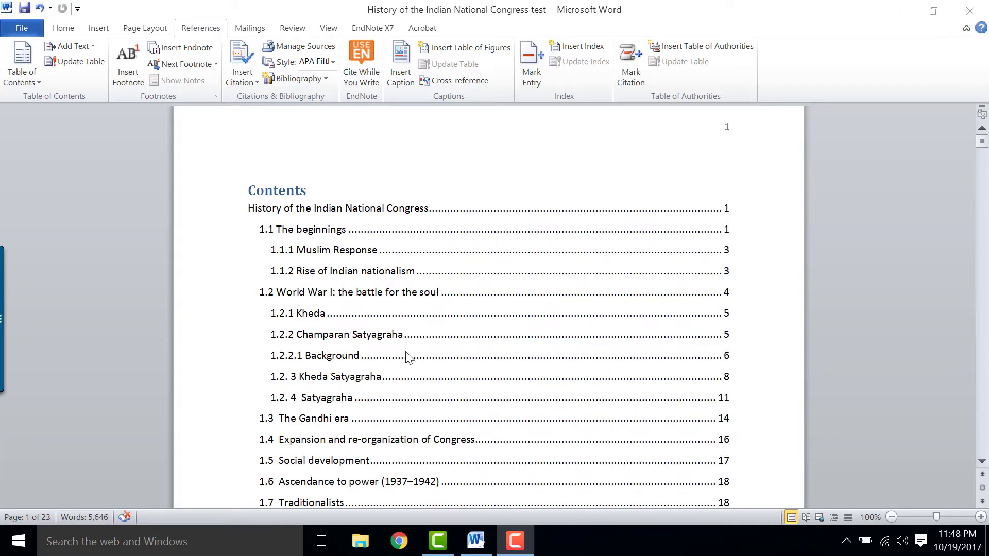
scroll(433, 409, "down", 2)
scroll(432, 410, "down", 1)
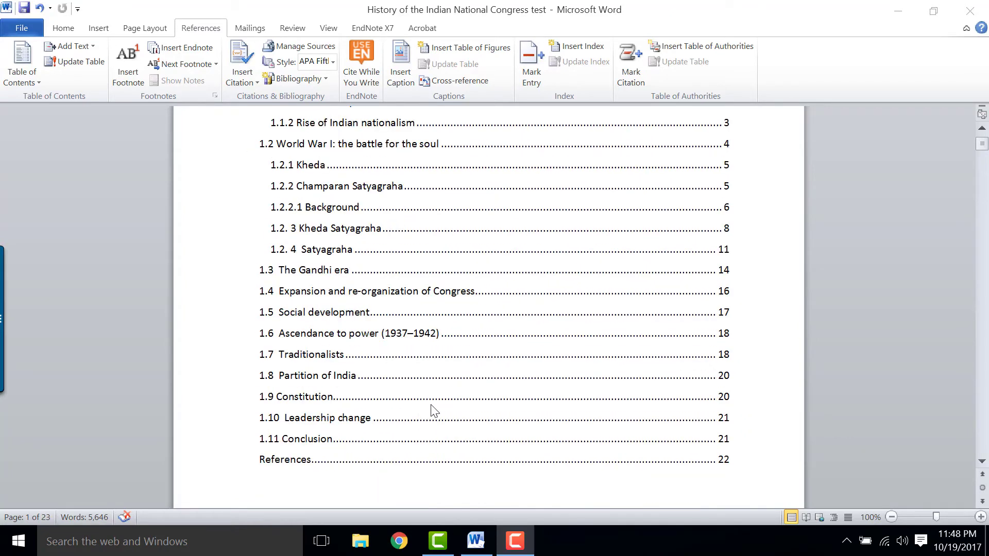
scroll(434, 410, "down", 1)
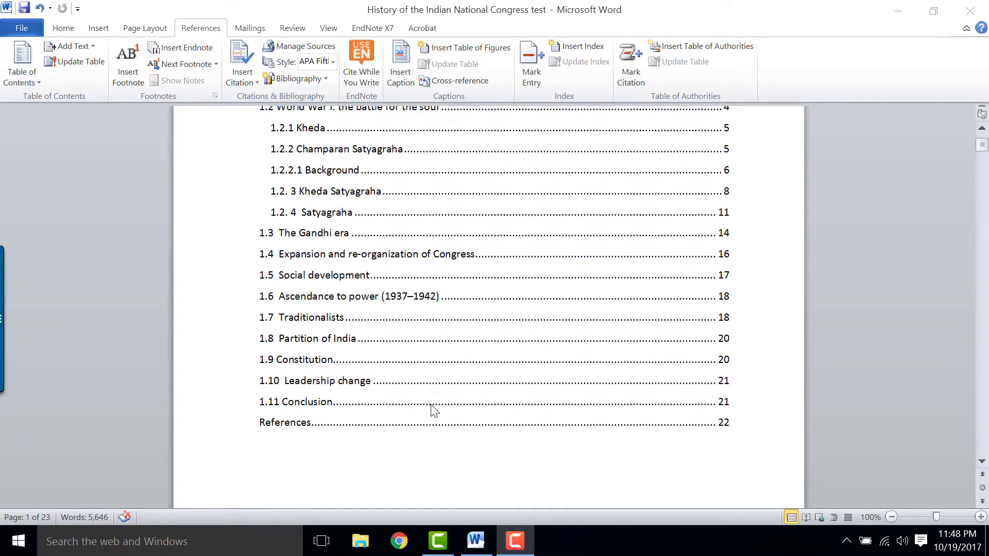
scroll(435, 410, "down", 1)
scroll(432, 407, "down", 3)
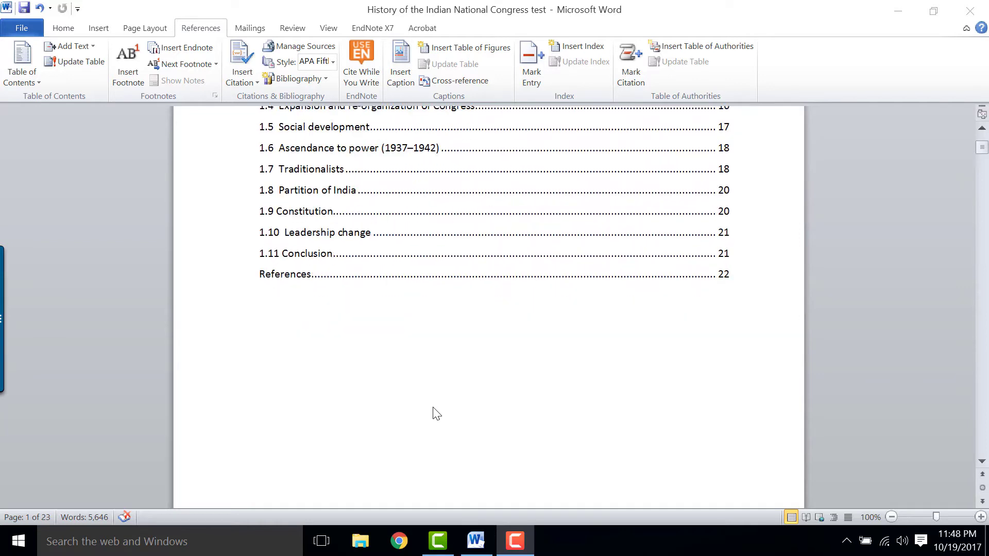
scroll(437, 414, "down", 1)
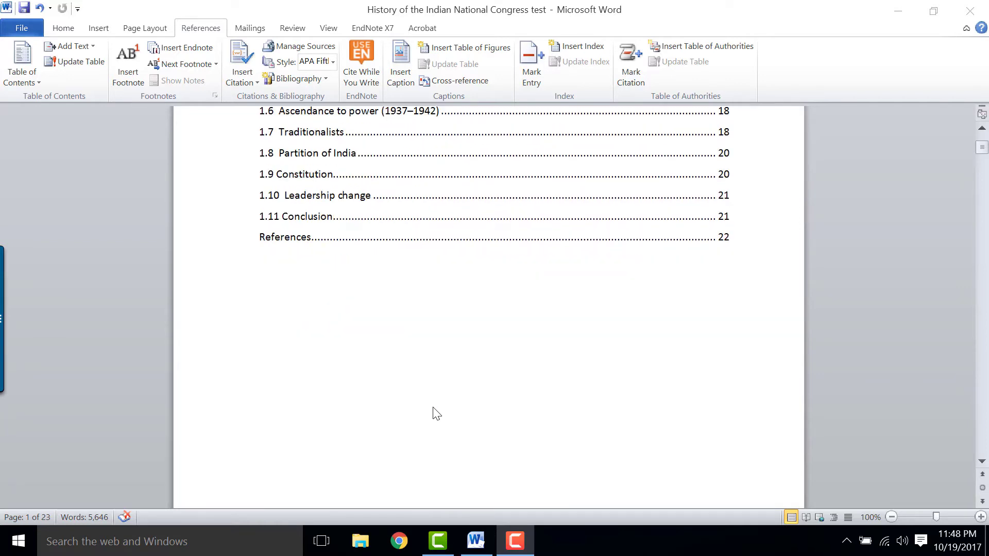
scroll(437, 413, "down", 10)
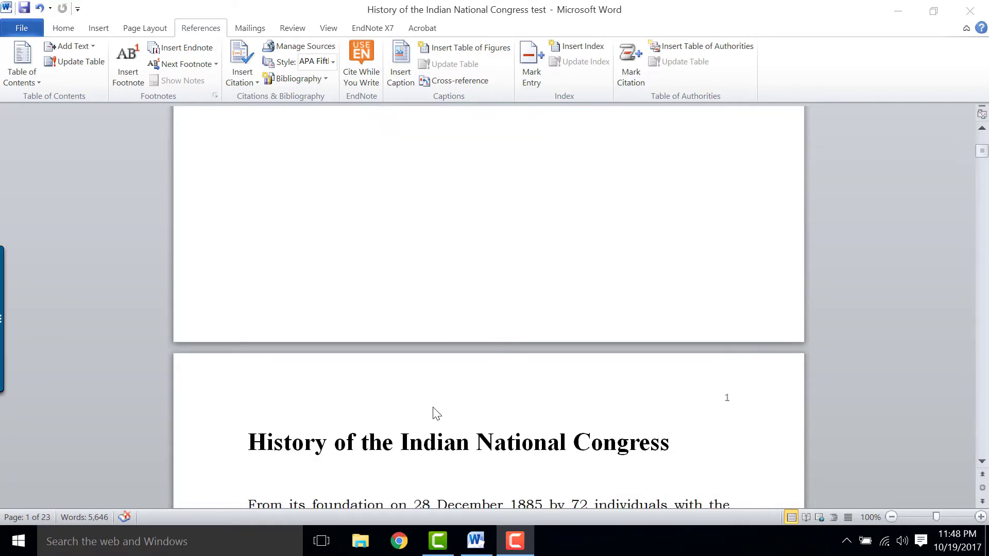
scroll(437, 414, "down", 2)
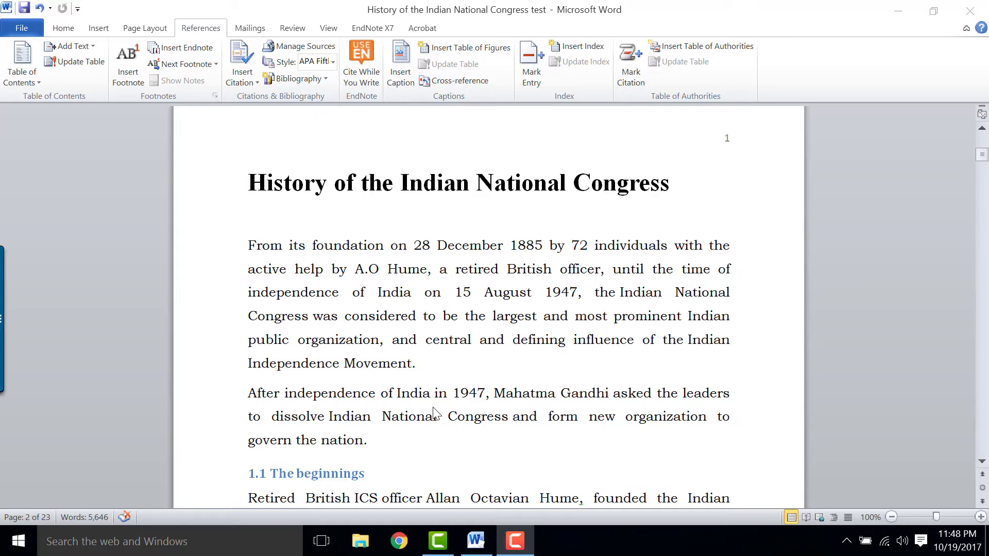
scroll(437, 414, "down", 1)
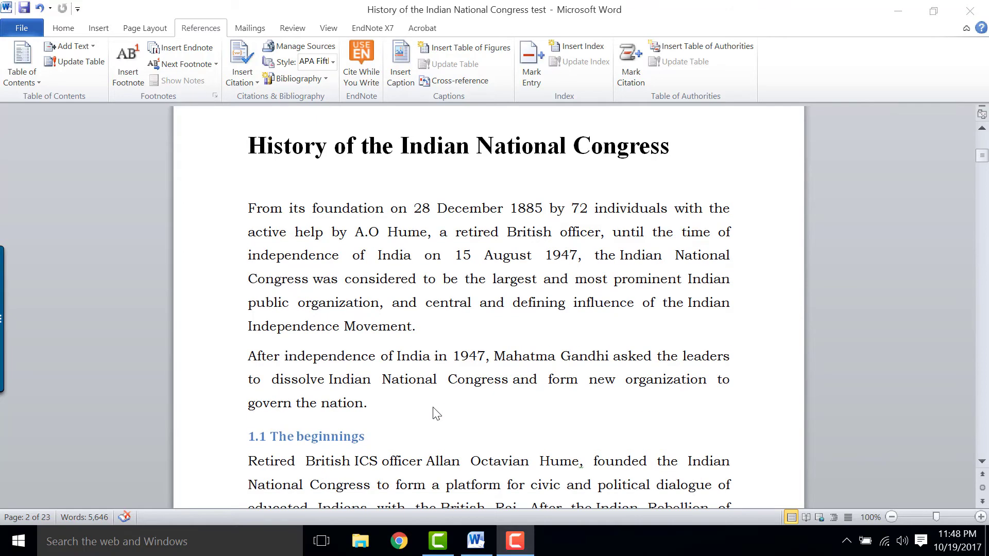
scroll(436, 414, "down", 1)
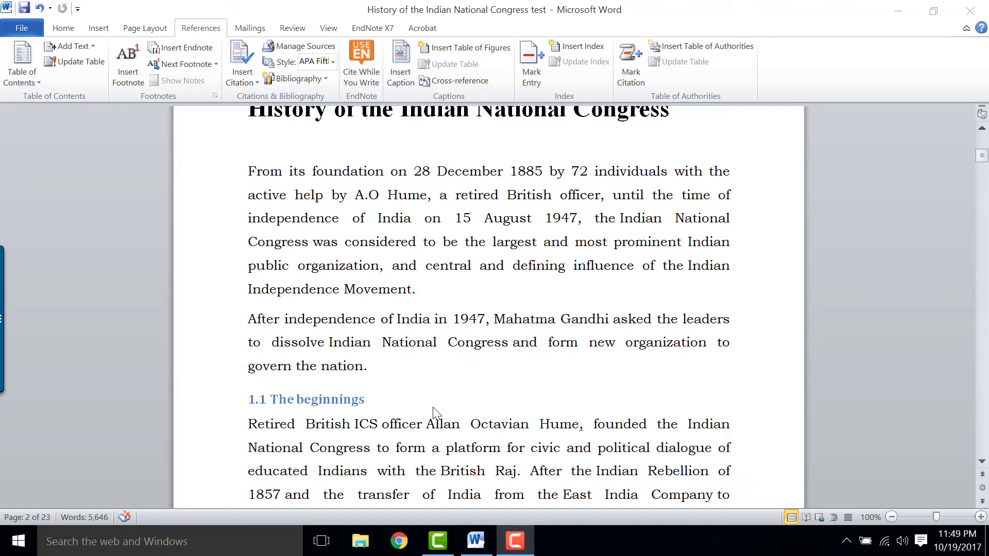
Change the section 1.2 heading in the body text to "The battle for the soul" by removing "World War I:" and capitalizing "The".
scroll(434, 412, "down", 5)
scroll(434, 412, "down", 9)
scroll(434, 410, "down", 14)
scroll(434, 410, "down", 11)
scroll(434, 409, "down", 6)
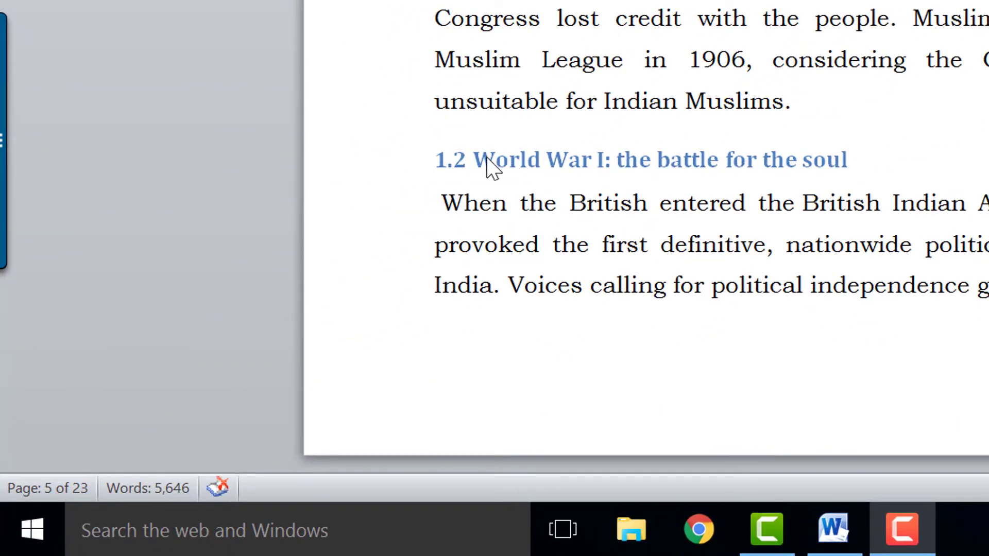
left_click(479, 161)
left_click_drag(479, 161, 611, 157)
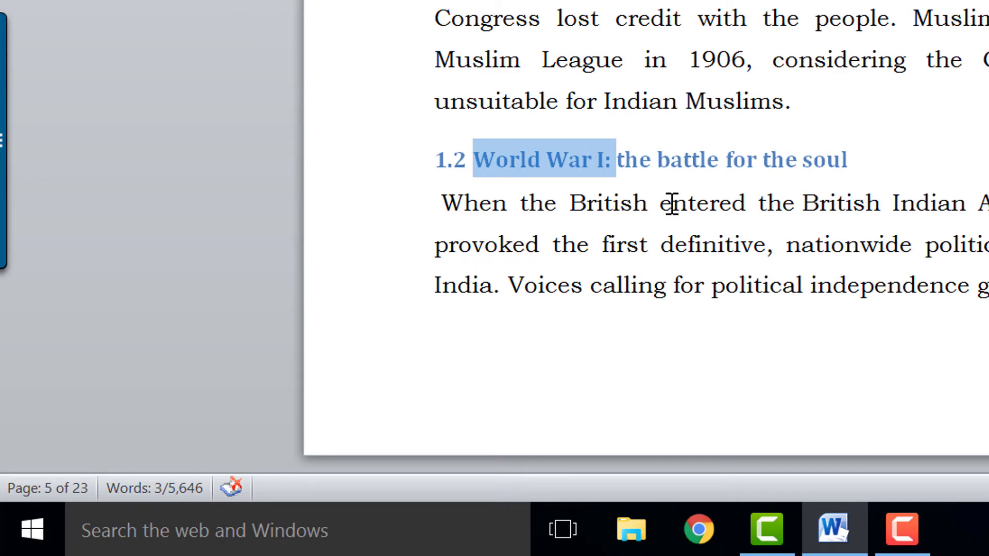
key("Delete")
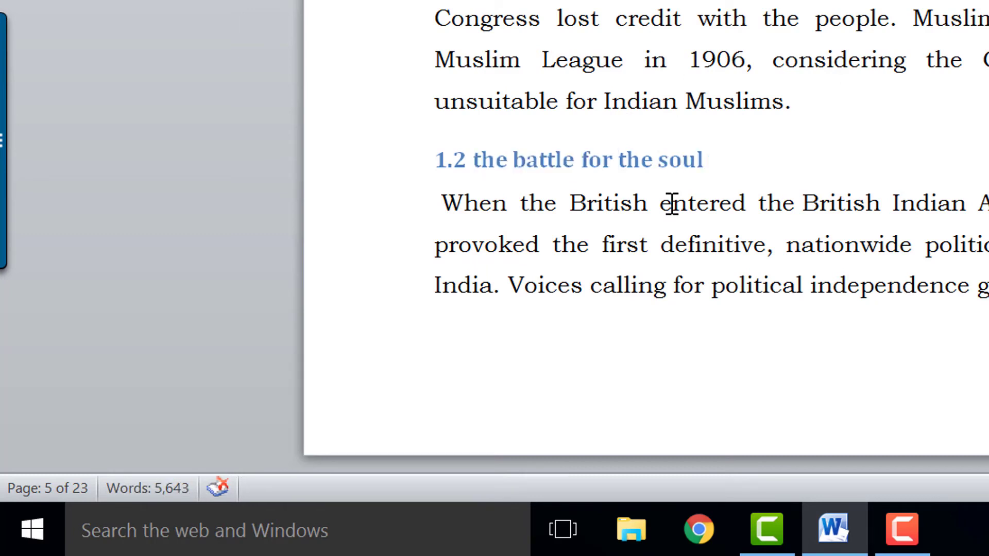
key("Delete")
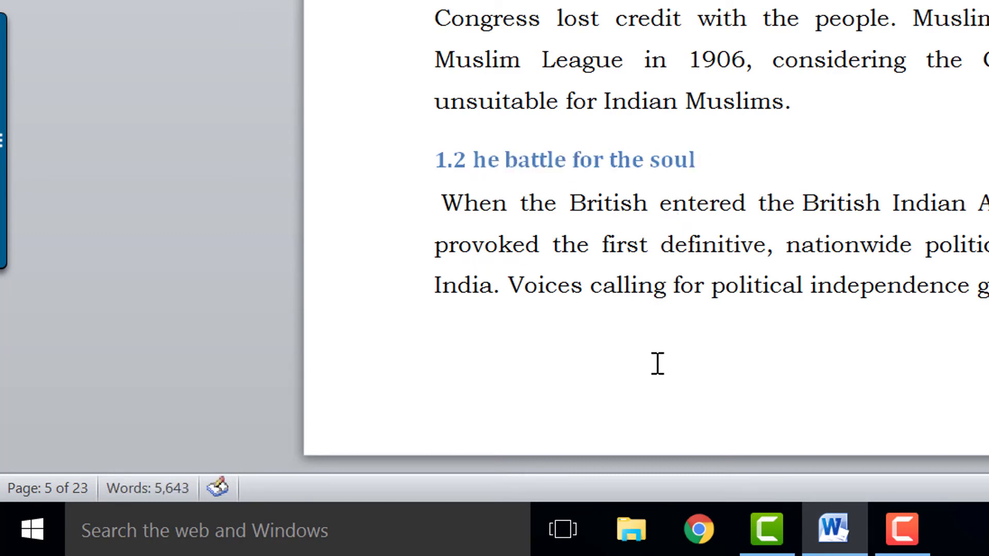
type("T")
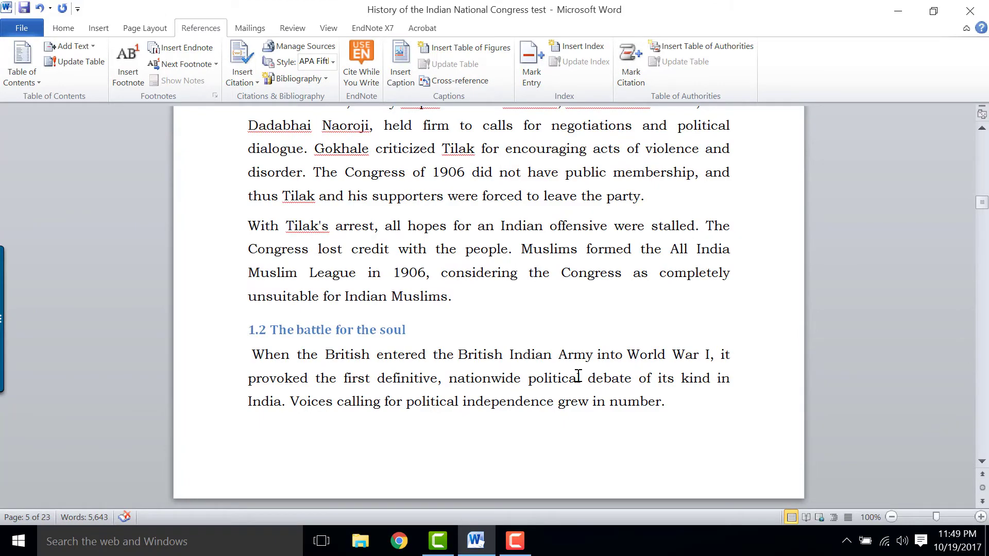
Update the entire table of contents on the first page, including its heading texts.
scroll(578, 376, "up", 10)
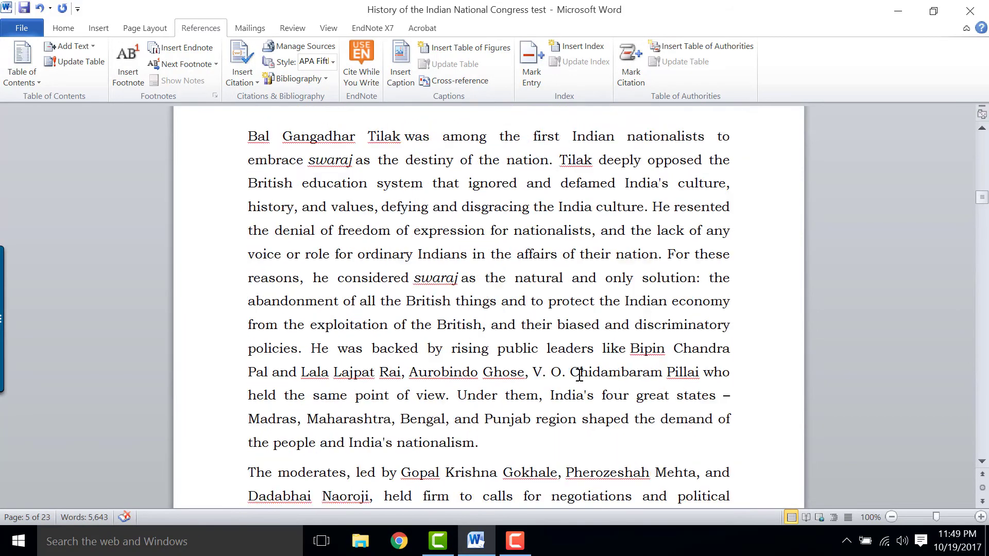
scroll(591, 294, "up", 12)
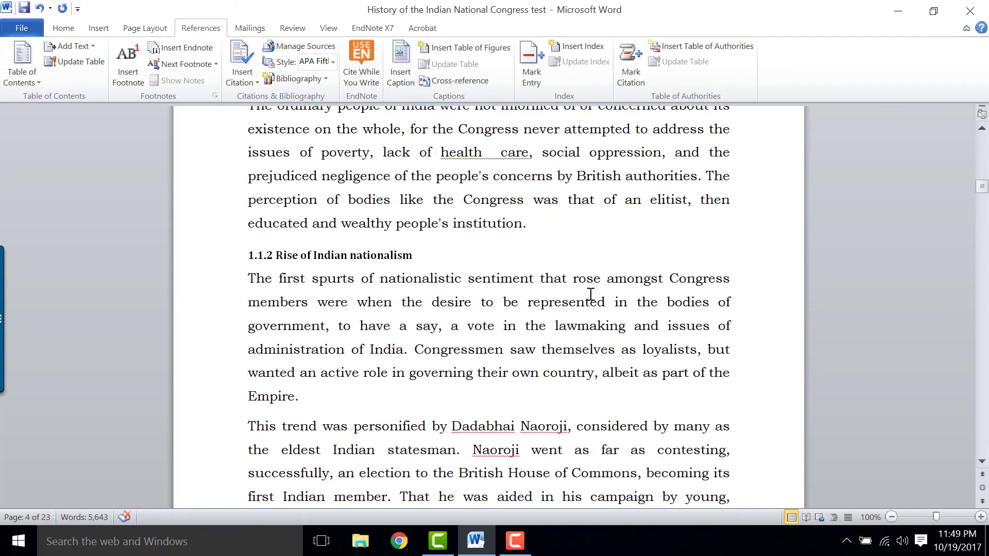
left_click_drag(979, 179, 978, 137)
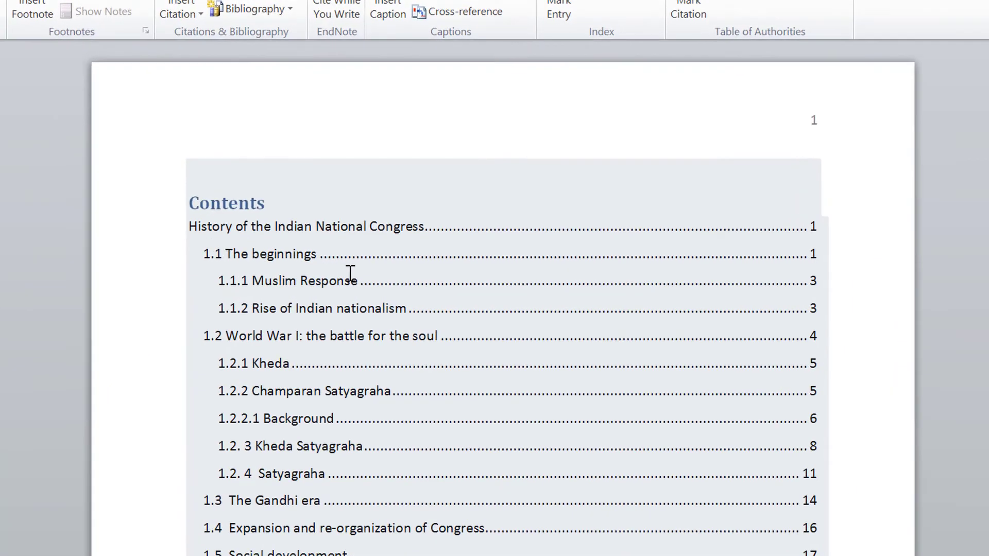
left_click(370, 267)
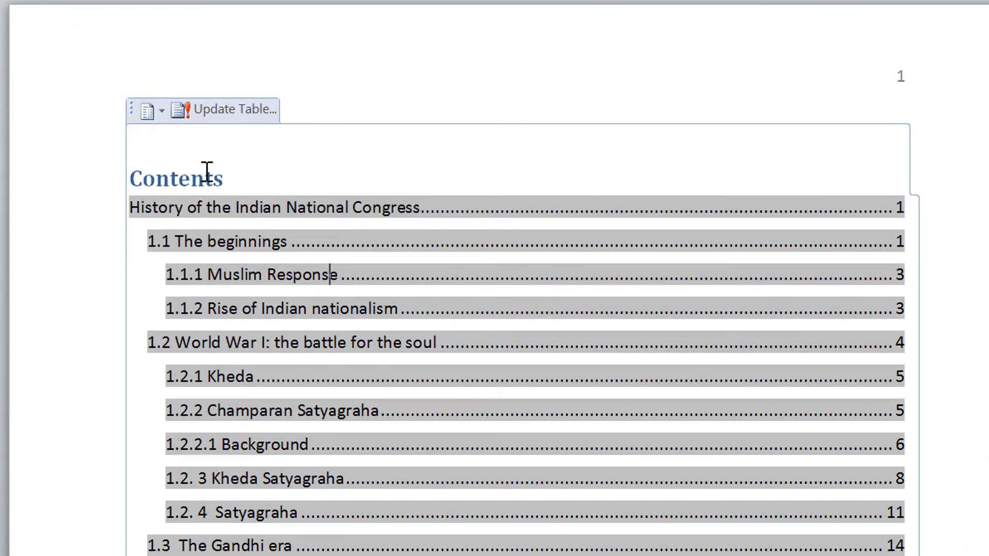
left_click(225, 110)
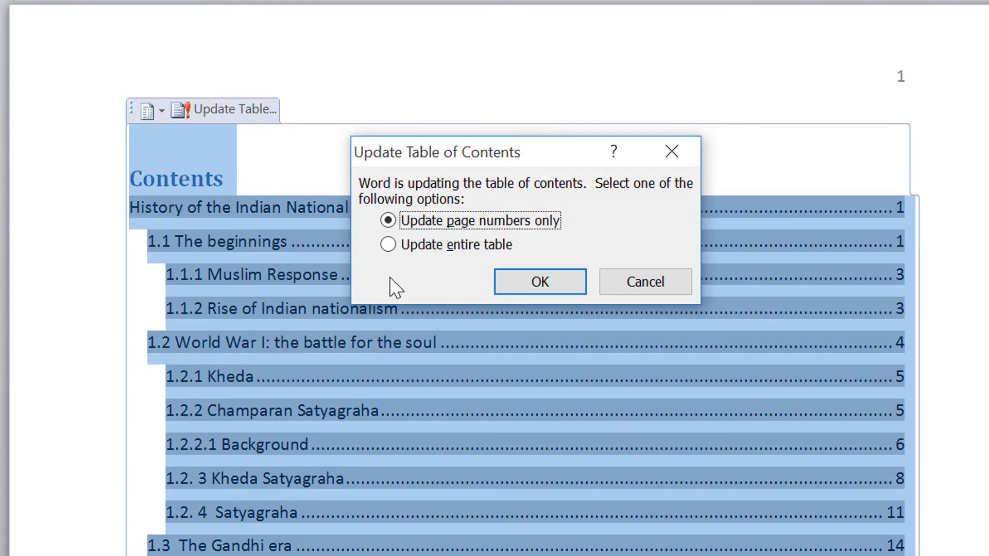
left_click(389, 246)
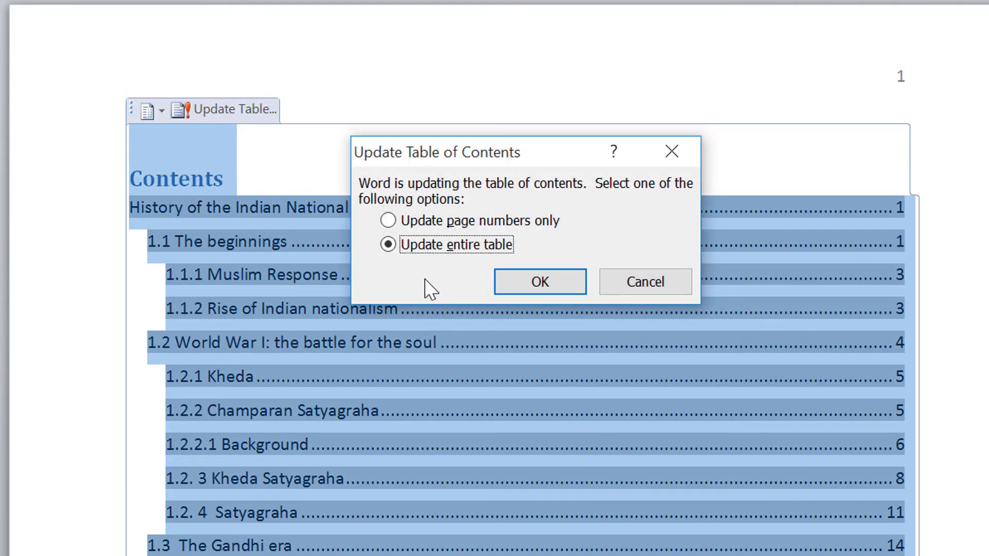
left_click(531, 280)
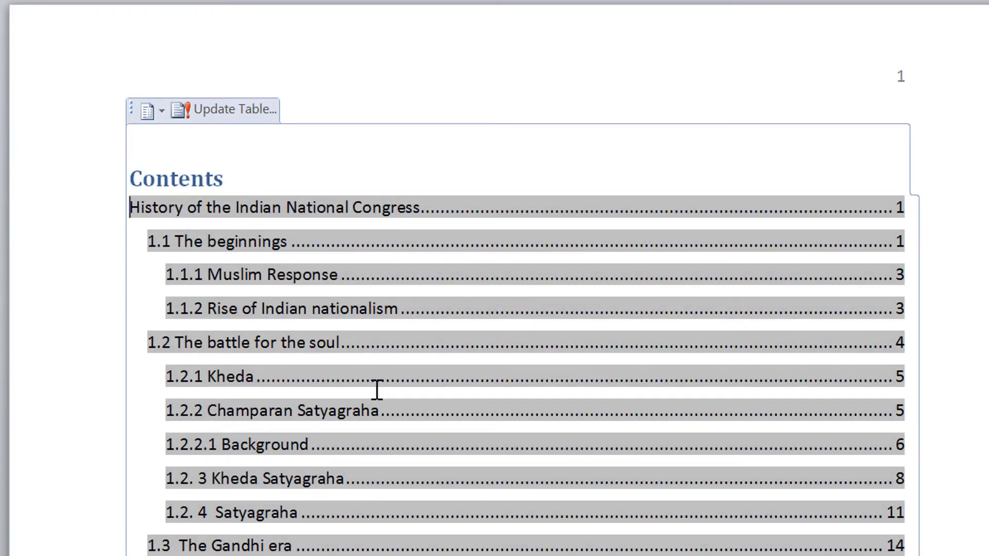
left_click(432, 163)
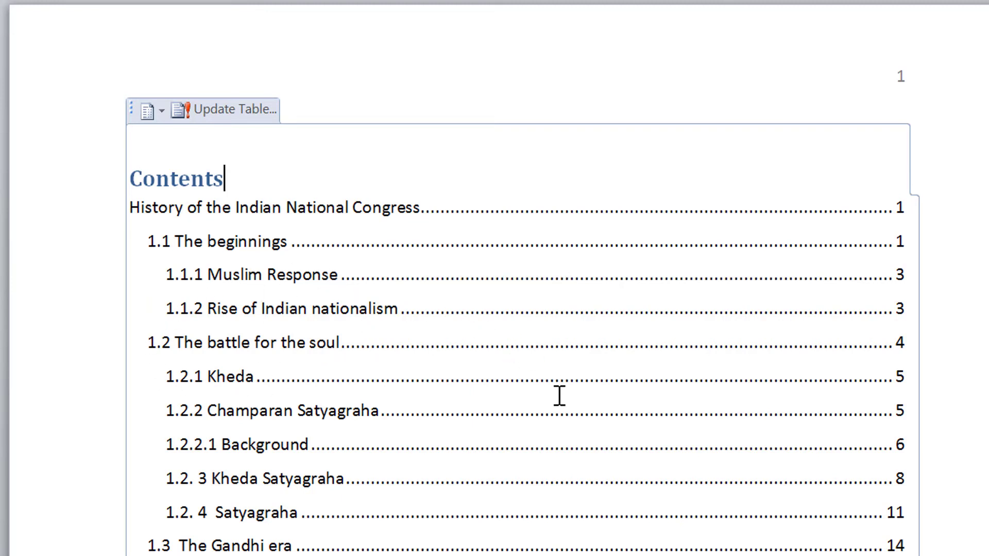
scroll(560, 396, "down", 10)
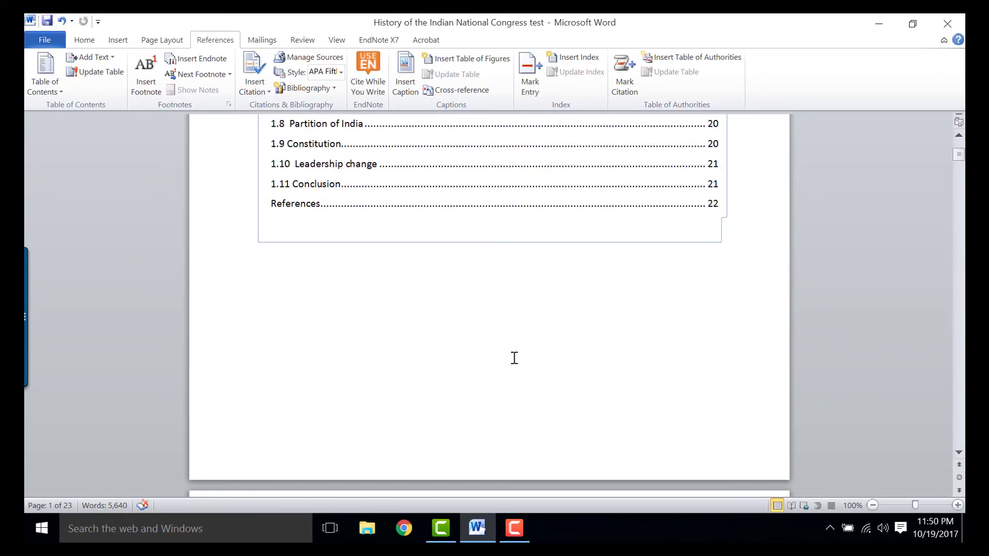
scroll(514, 358, "down", 1)
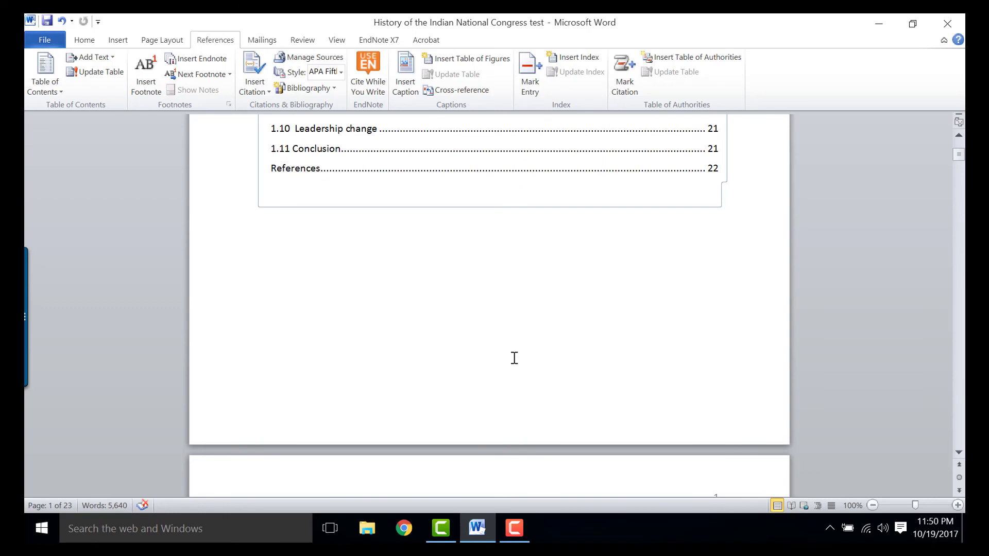
scroll(514, 358, "down", 2)
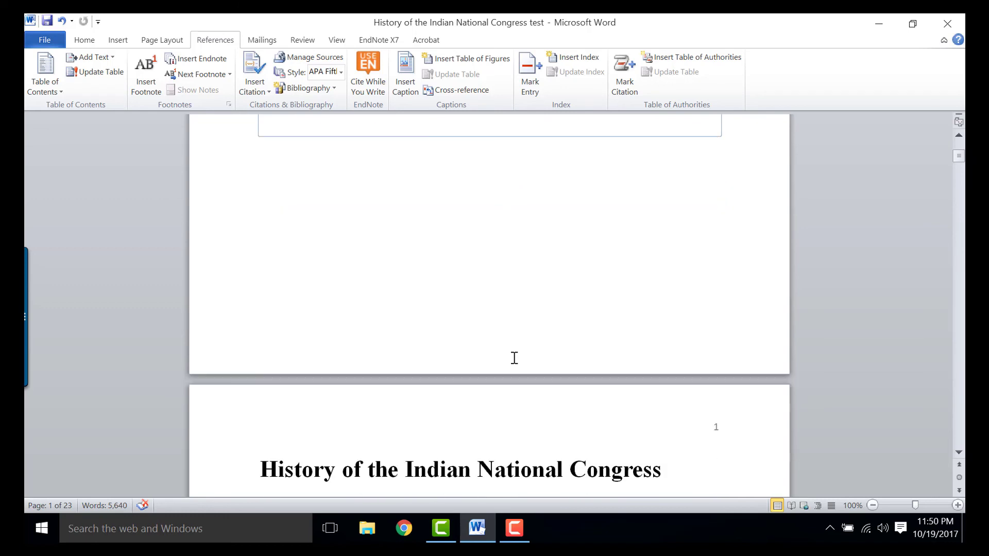
scroll(514, 358, "down", 9)
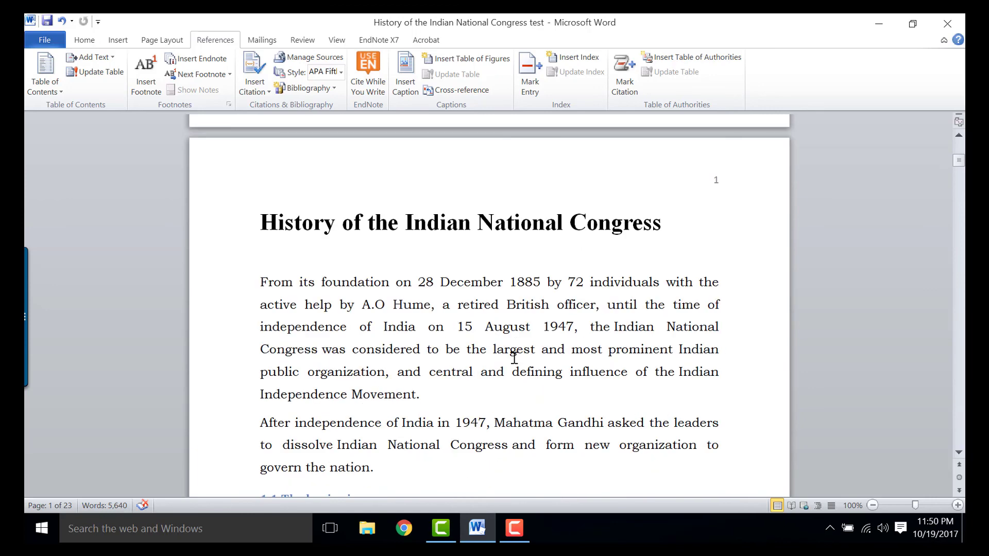